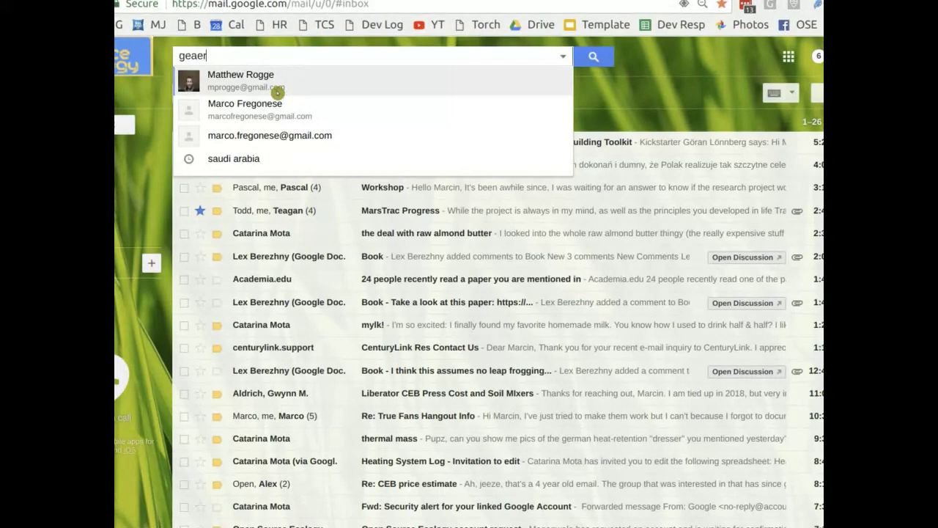
# Search the mailbox for "gear motor".
pyautogui.press('BackSpace')
pyautogui.press('BackSpace')
pyautogui.write('r m')
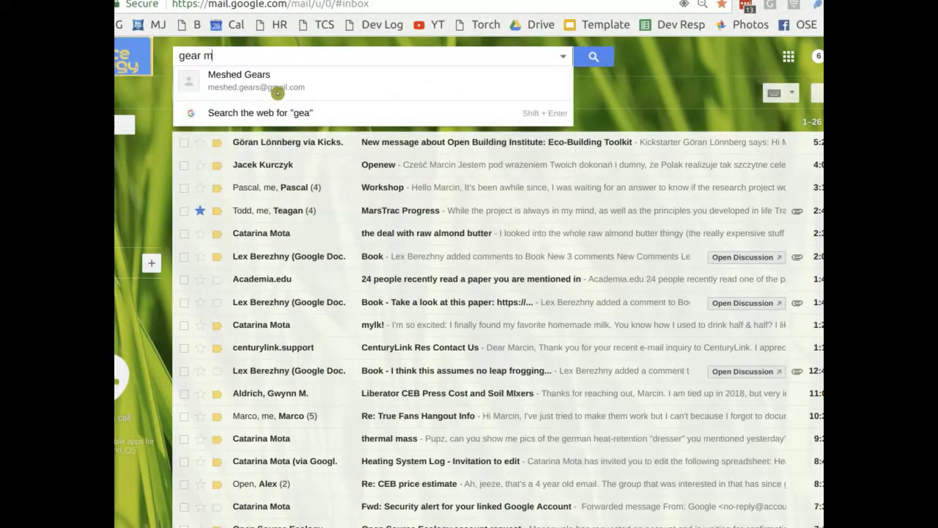
pyautogui.write('otr')
pyautogui.press('BackSpace')
pyautogui.write('or')
pyautogui.press('Return')
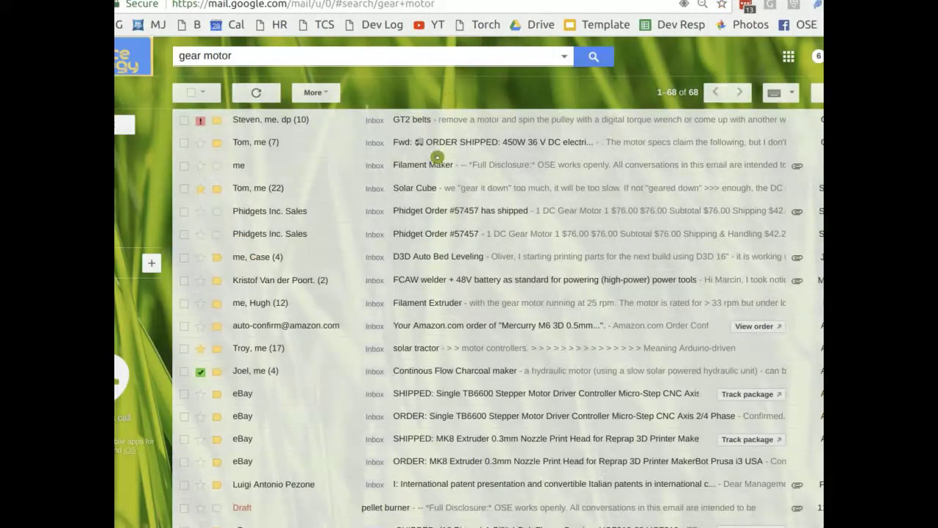
# Read the forwarded shipping email for the 450W 36 V DC electric motor and scan the other gear motor search results.
pyautogui.click(475, 142)
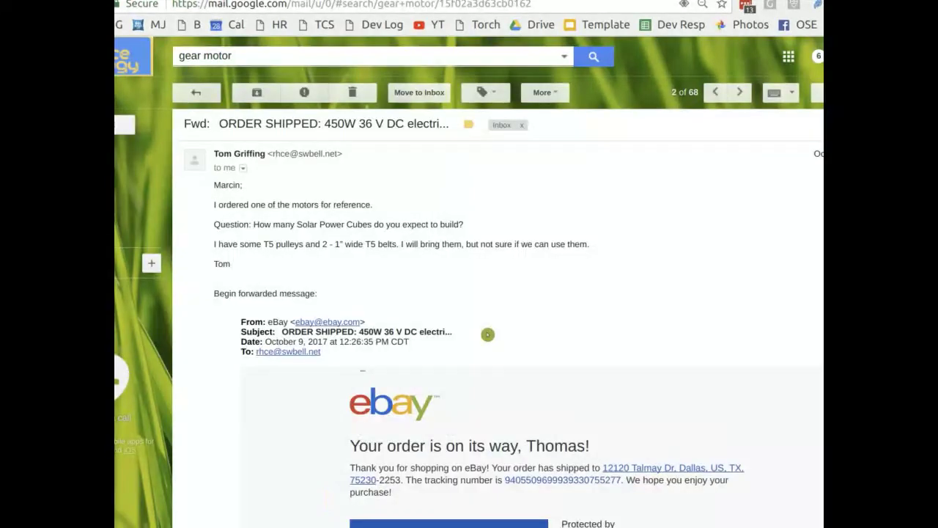
pyautogui.scroll(-4, 469, 331)
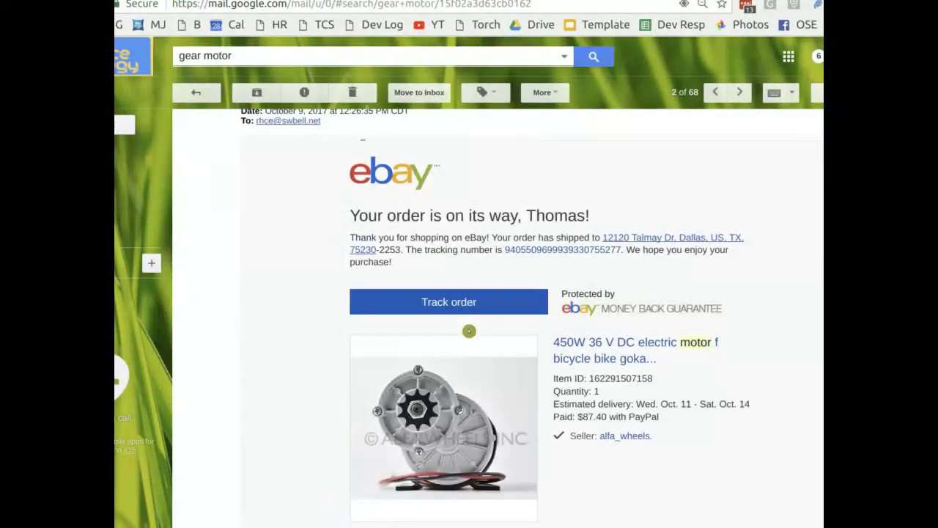
pyautogui.scroll(-2, 467, 330)
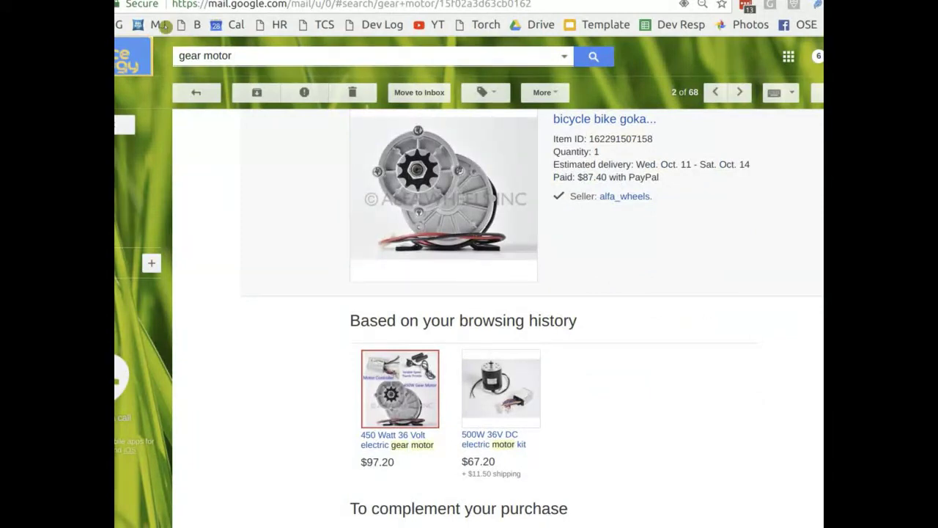
pyautogui.click(195, 93)
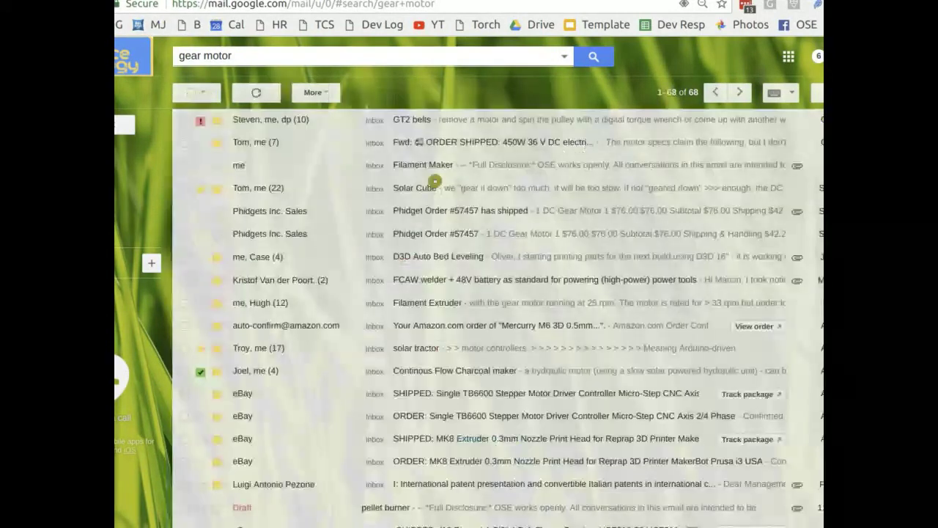
pyautogui.scroll(-1, 458, 190)
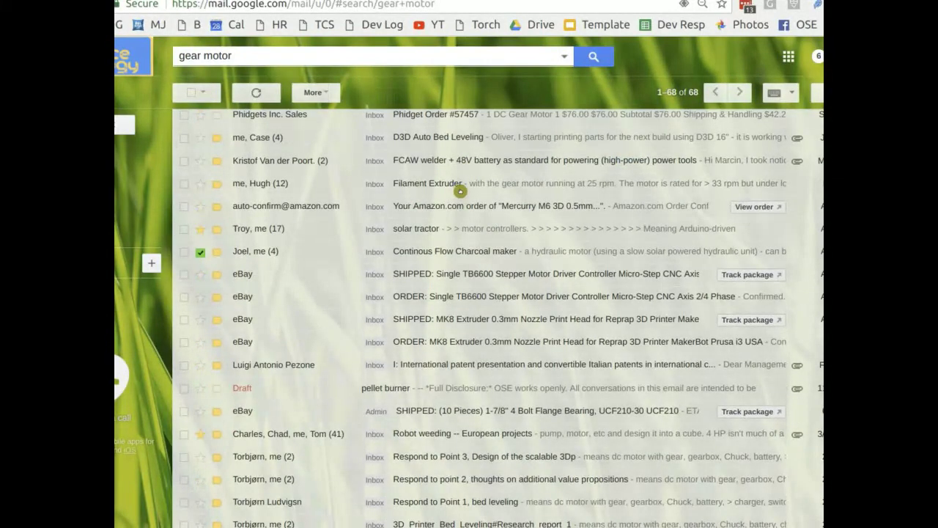
pyautogui.scroll(-3, 459, 192)
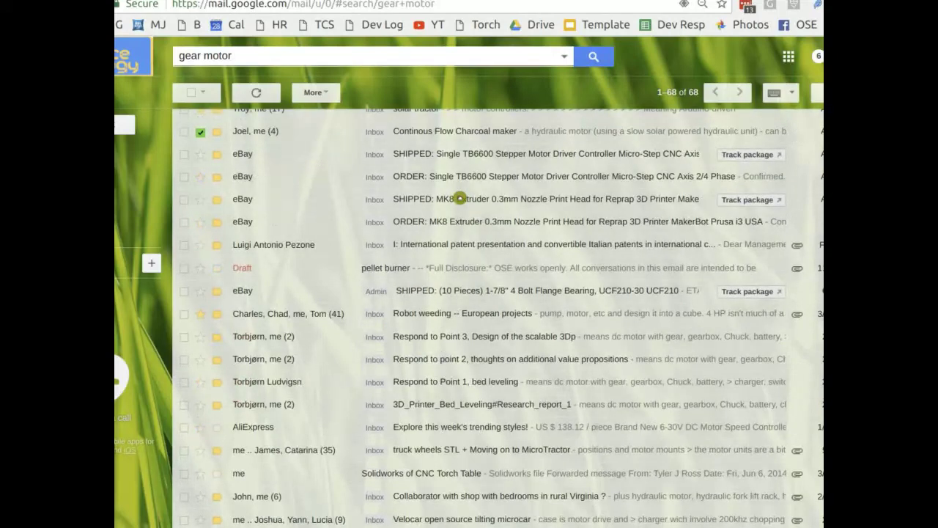
pyautogui.scroll(-4, 459, 198)
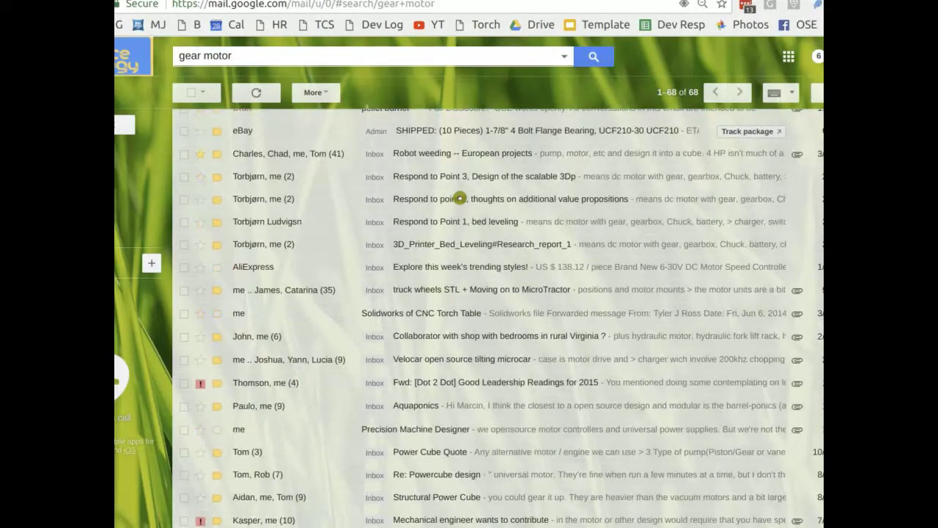
# Copy the Lyman_Filament_Extruder wiki page address and post it in the Jitsi meeting chat.
pyautogui.hotkey('ctrl', 'Tab')
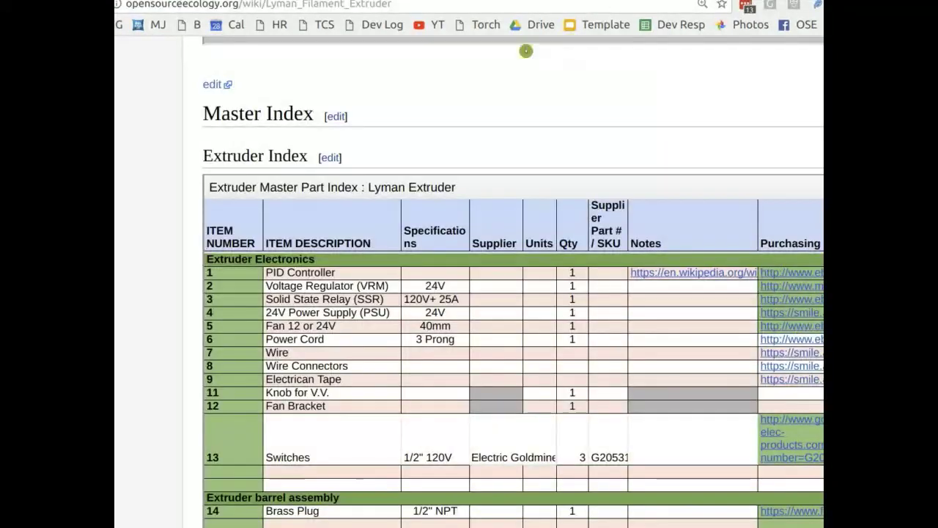
pyautogui.click(377, 3)
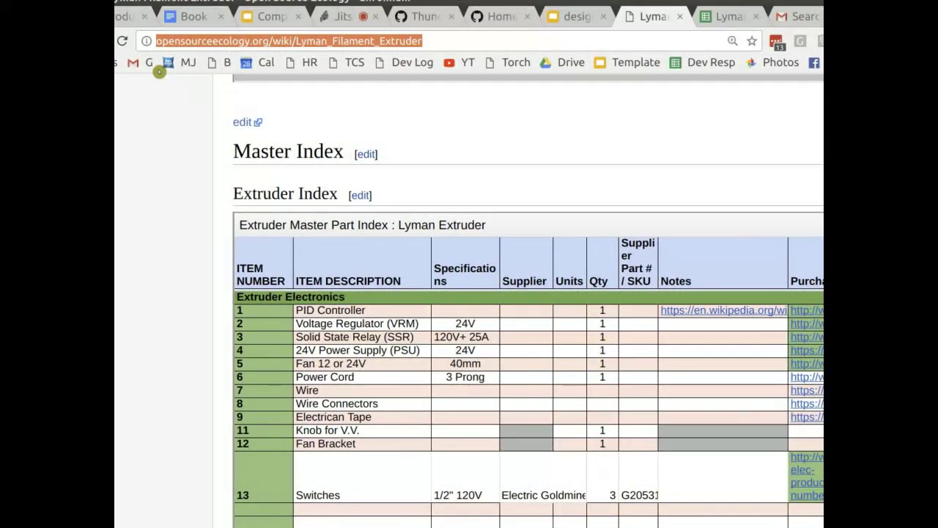
pyautogui.hotkey('ctrl', 'shift', 'Tab')
pyautogui.hotkey('ctrl', 'shift', 'Tab')
pyautogui.hotkey('ctrl', 'shift', 'Tab')
pyautogui.hotkey('ctrl', 'shift', 'Tab')
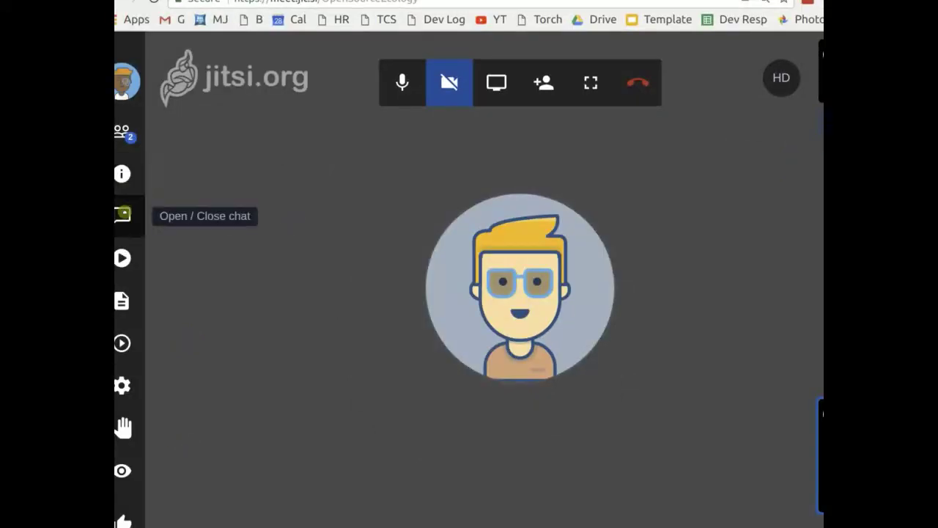
pyautogui.click(122, 214)
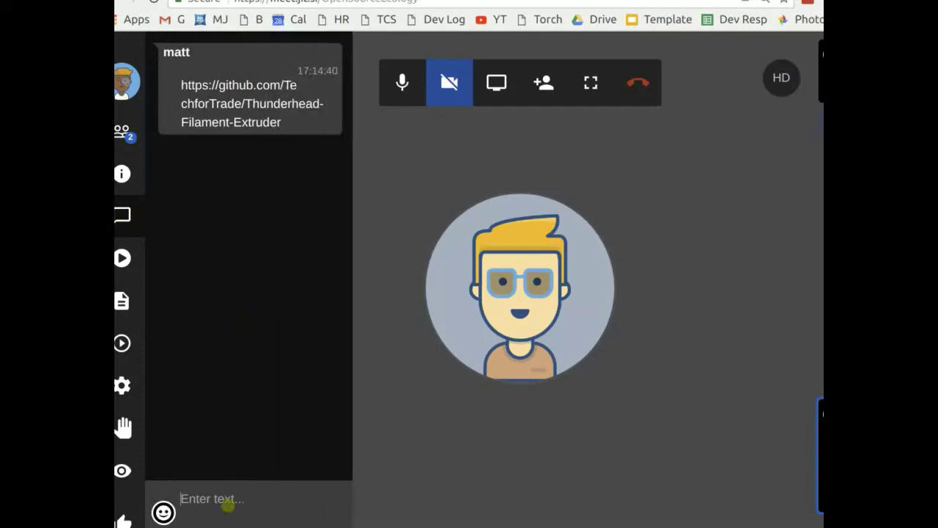
pyautogui.click(208, 493)
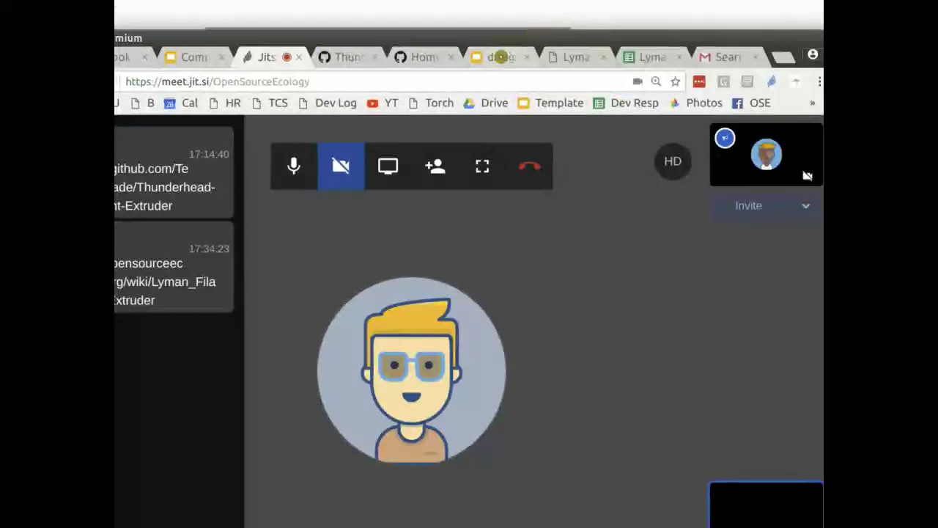
# Look through the Lyman extruder BOM spreadsheet for the motor and open its ordering link for product 3274_1.
pyautogui.click(500, 56)
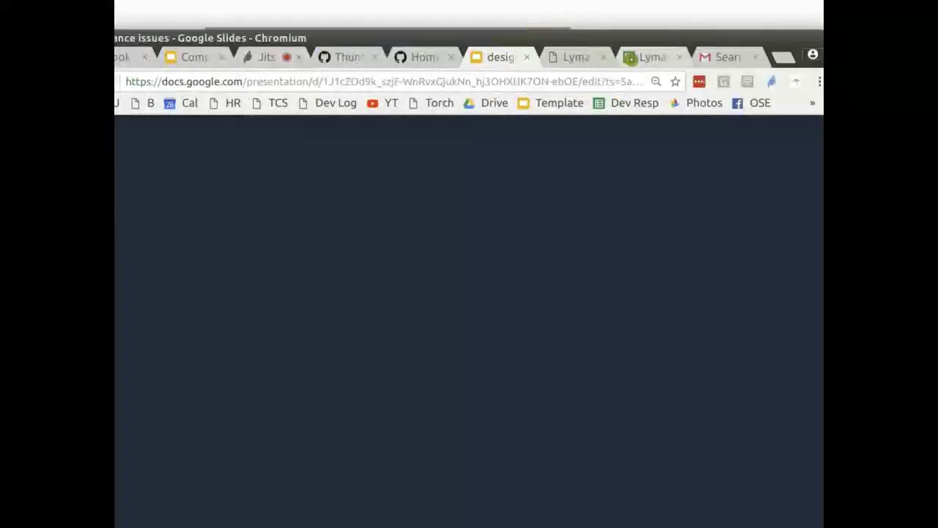
pyautogui.click(649, 56)
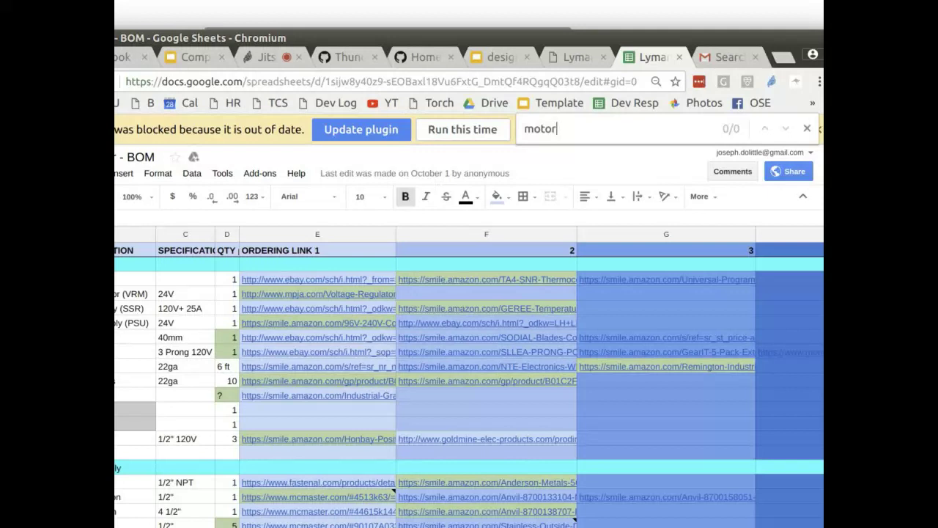
pyautogui.scroll(-1, 469, 384)
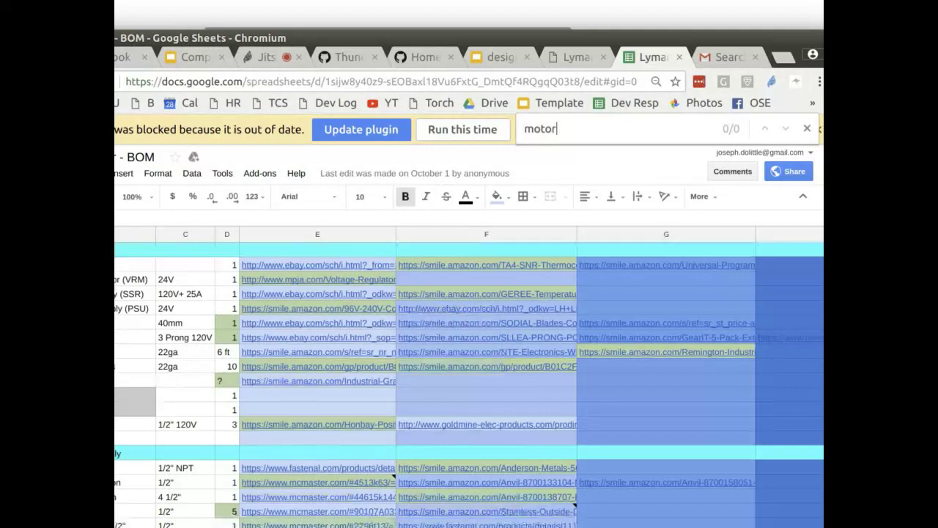
pyautogui.scroll(-2, 469, 384)
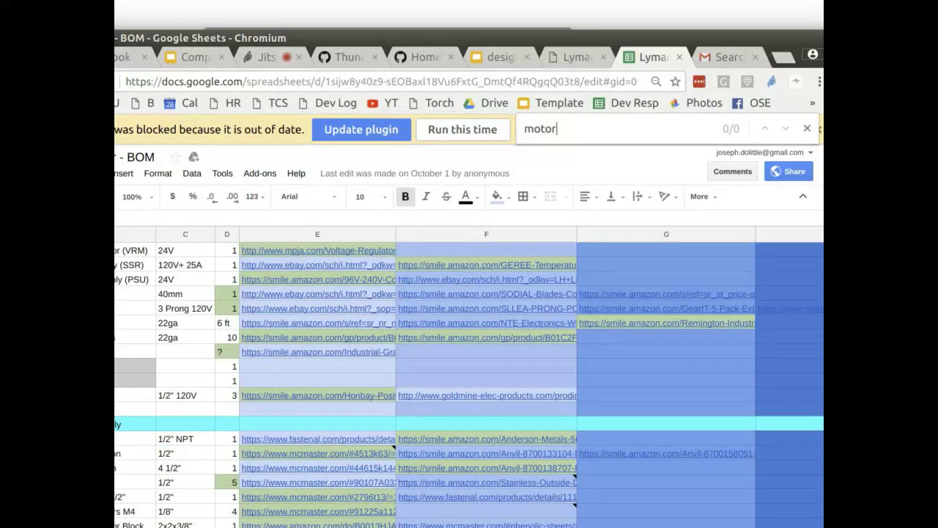
pyautogui.scroll(-4, 469, 384)
pyautogui.scroll(1, 469, 387)
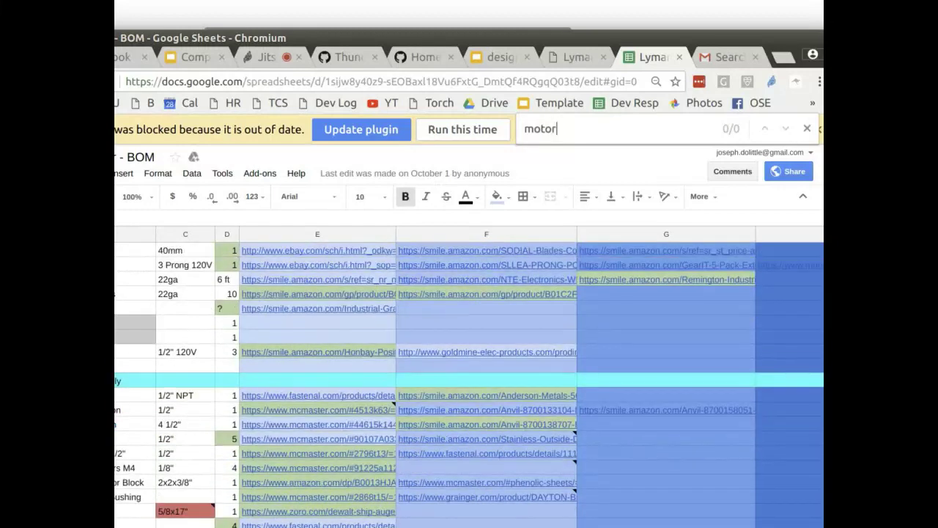
pyautogui.click(318, 250)
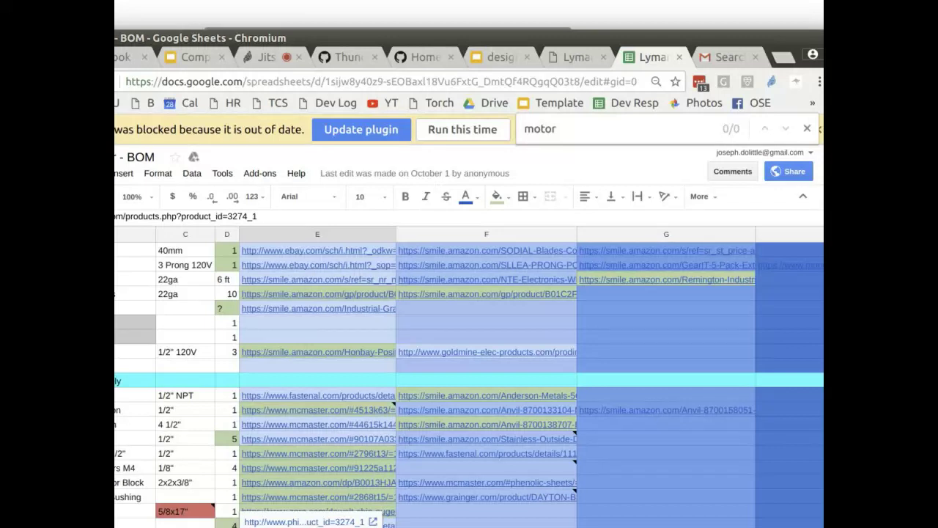
pyautogui.click(307, 522)
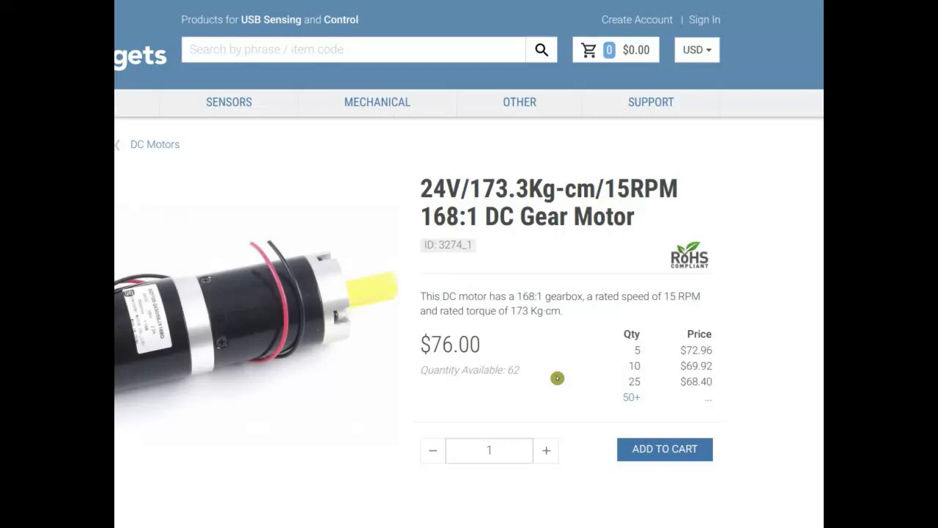
# Search the Phidgets store for "50 rpm gear motor" and open the 24V/50.9Kg-cm/53RPM 47:1 DC Gear Motor result.
pyautogui.click(333, 54)
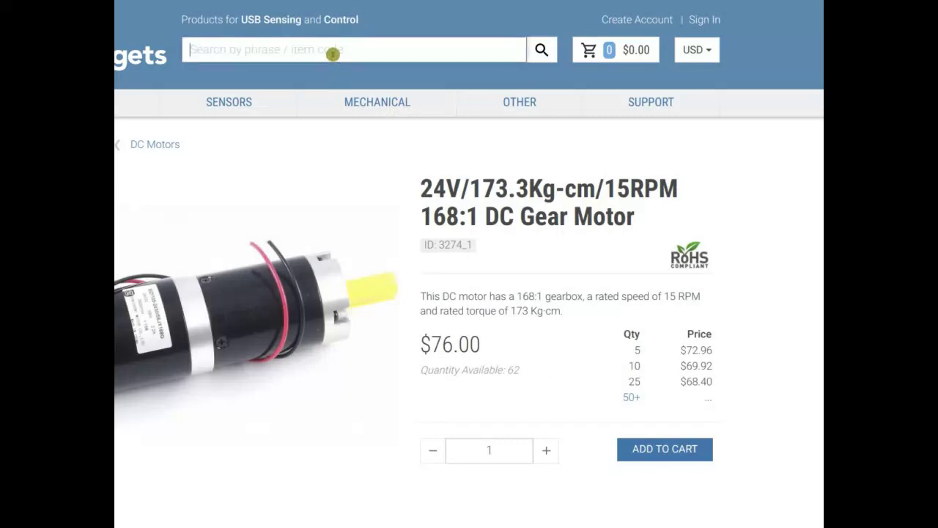
pyautogui.write('50 rp')
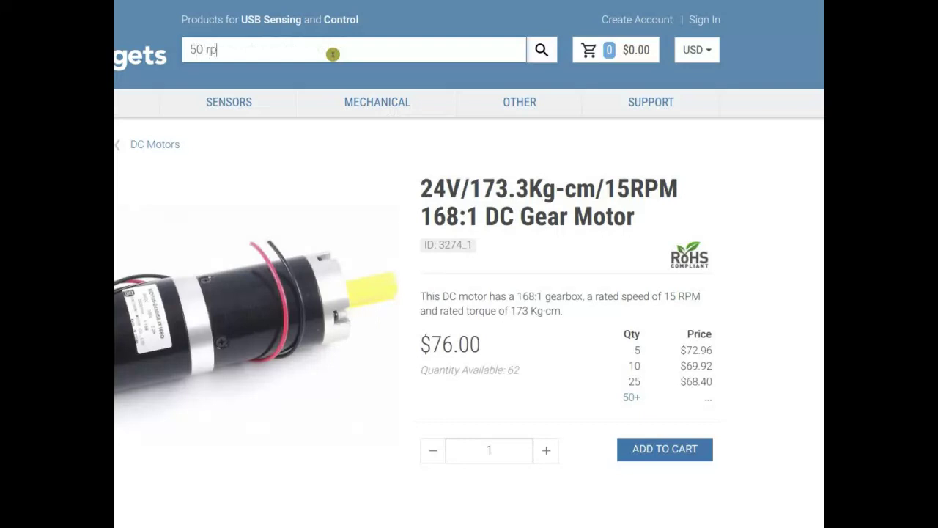
pyautogui.write('m gear motor')
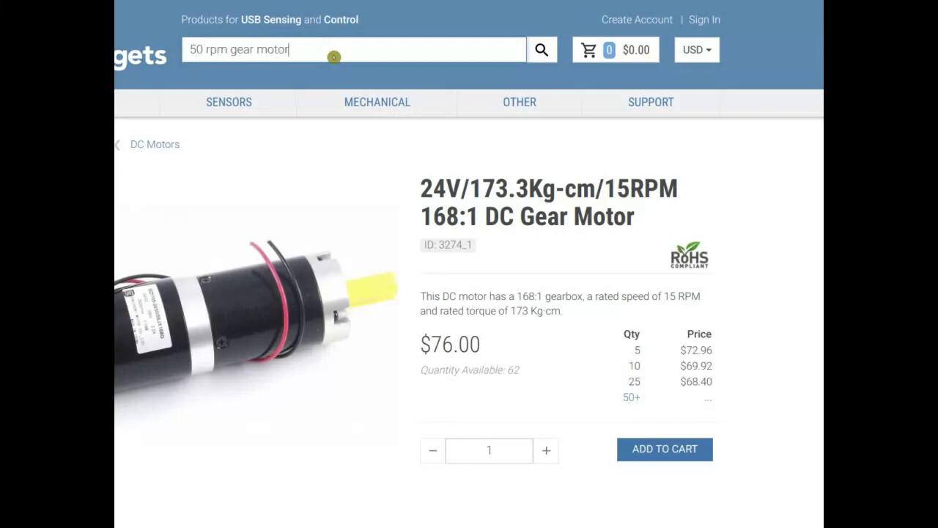
pyautogui.press('Return')
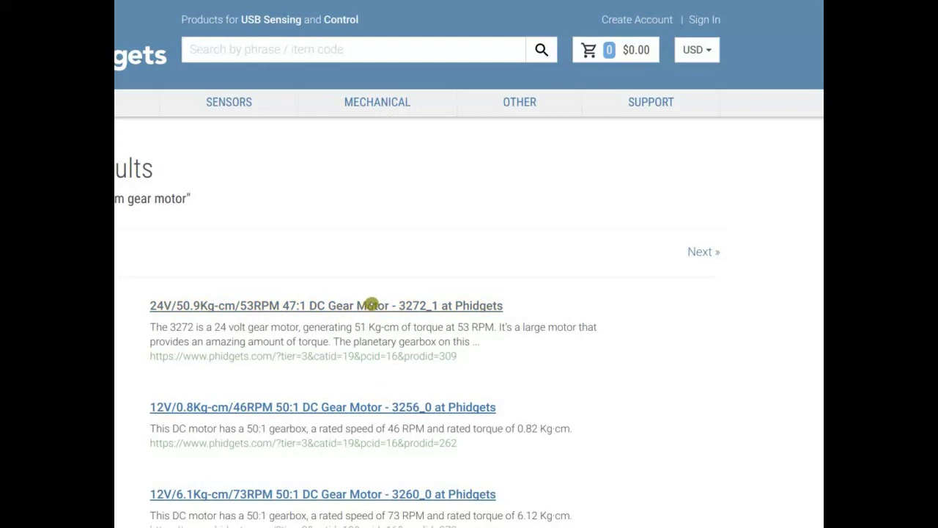
pyautogui.click(372, 304)
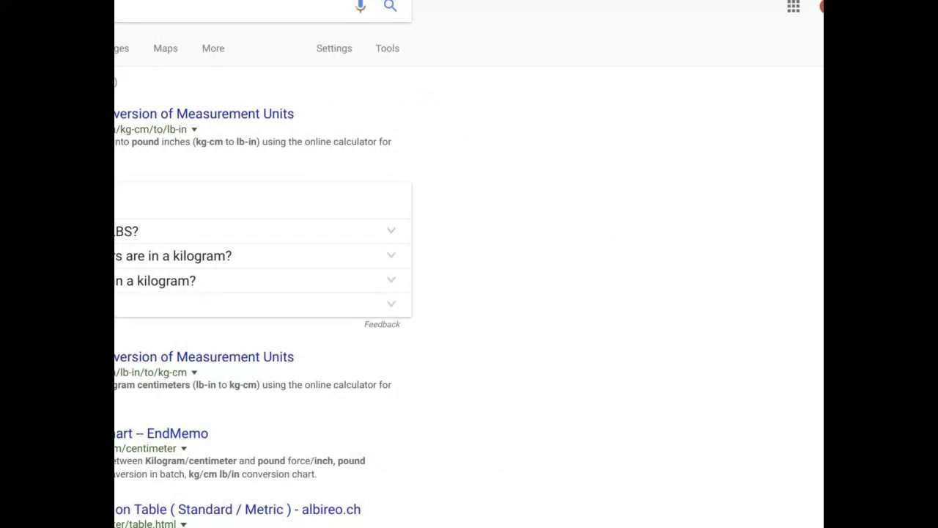
# Open the kg-cm to lb-in unit converter from the web search results.
pyautogui.click(204, 113)
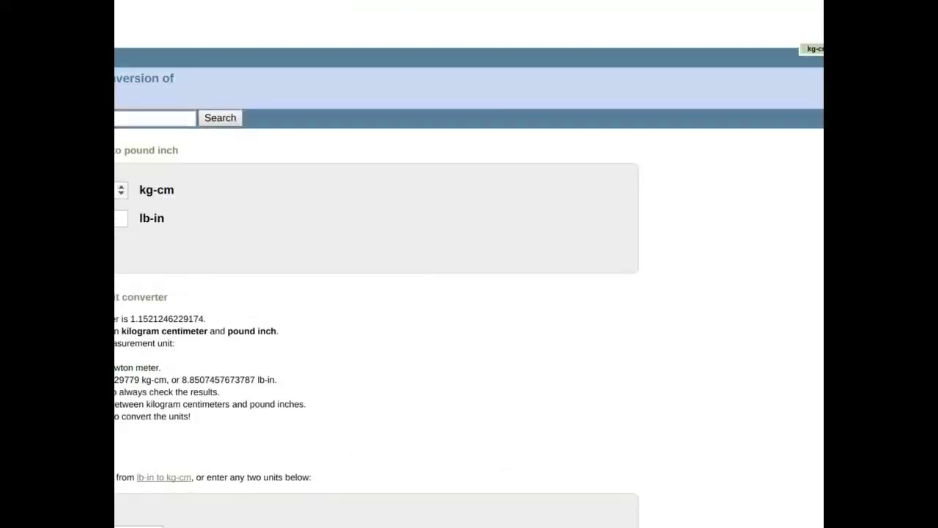
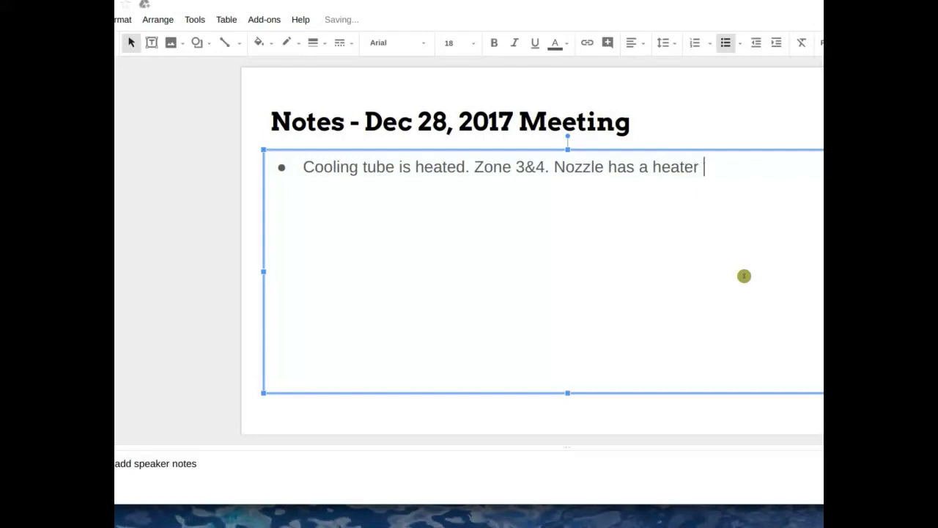
# Complete the first bullet on the Dec 28, 2017 meeting notes slide in Google Slides with "- zone 5" and start another bullet.
pyautogui.press('BackSpace')
pyautogui.write('- ')
pyautogui.write('zone 5')
pyautogui.write('.')
pyautogui.press('BackSpace')
pyautogui.press('BackSpace')
pyautogui.press('Return')
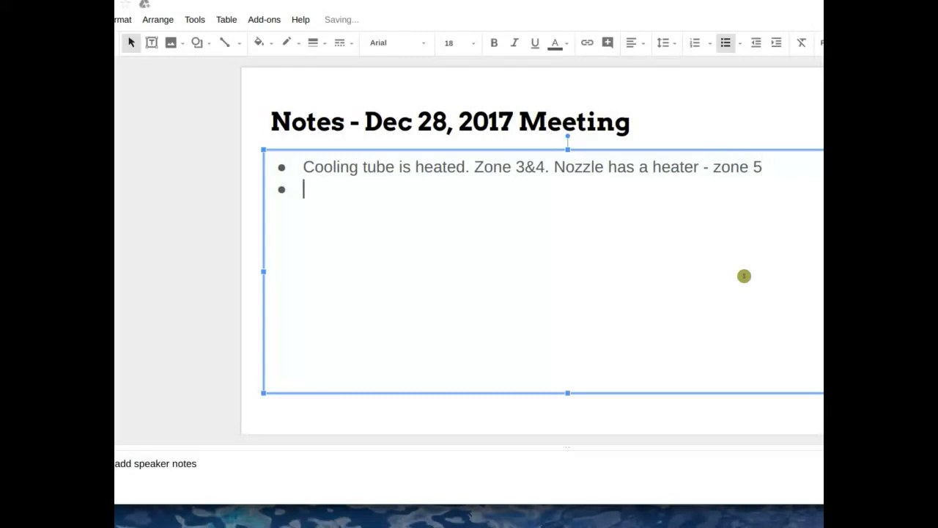
# Enter "Heating zone" as the second bullet and start a third one.
pyautogui.write('Heatin')
pyautogui.press('BackSpace')
pyautogui.write('ing zone')
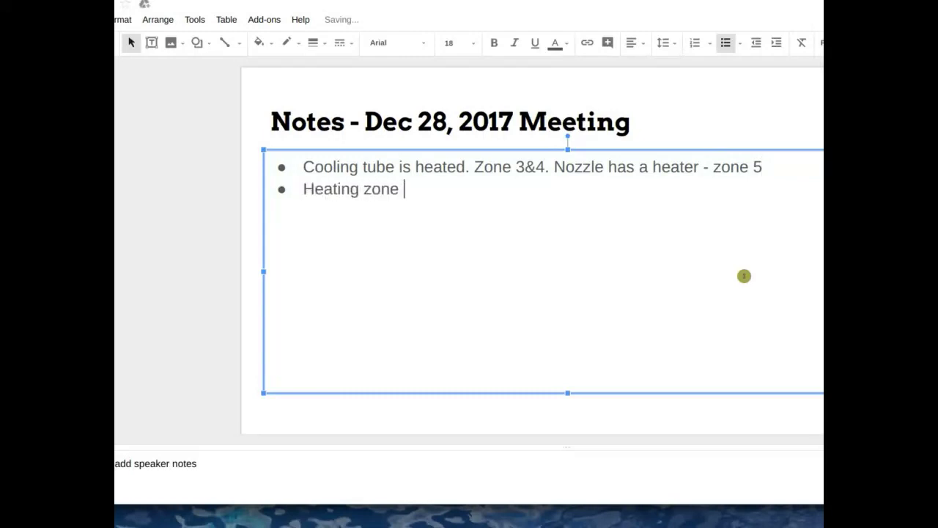
pyautogui.press('Return')
pyautogui.write('Working on')
pyautogui.press('BackSpace')
pyautogui.press('BackSpace')
pyautogui.press('BackSpace')
pyautogui.press('BackSpace')
pyautogui.press('BackSpace')
pyautogui.press('BackSpace')
pyautogui.press('BackSpace')
pyautogui.press('BackSpace')
pyautogui.press('BackSpace')
pyautogui.press('BackSpace')
pyautogui.press('BackSpace')
# Write the third bullet as the colleague's first name followed by "began on PET since end of 2014".
pyautogui.write('Matt ')
pyautogui.write('began on')
pyautogui.write(' 2')
pyautogui.press('BackSpace')
pyautogui.press('BackSpace')
pyautogui.write('PET s')
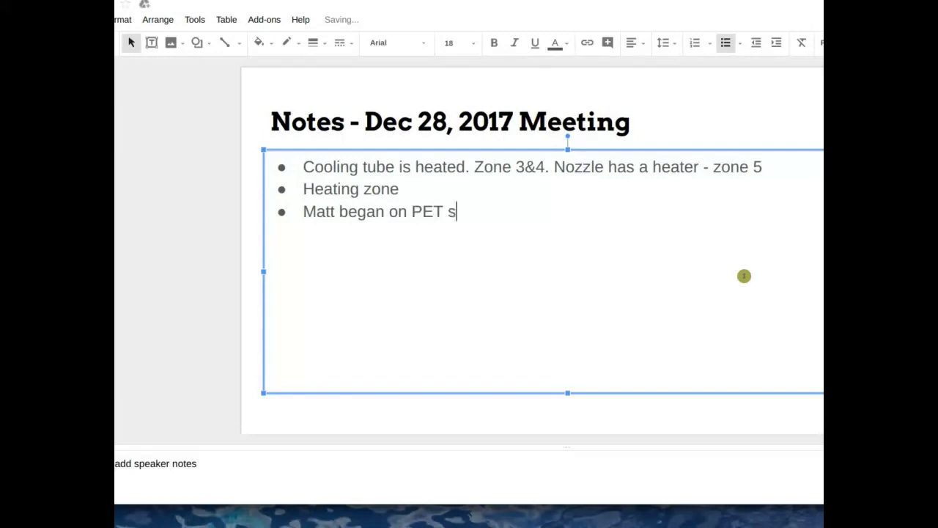
pyautogui.write('ince end of 2014')
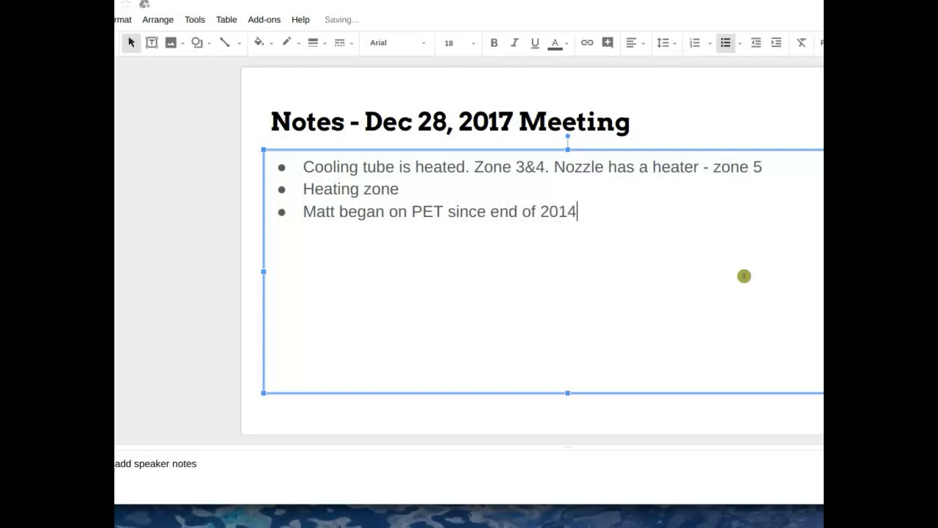
# Add a fourth bullet reading "Began on HDPE in HDPE".
pyautogui.press('Return')
pyautogui.write('Ben')
pyautogui.press('BackSpace')
pyautogui.write('gan on HDPE ')
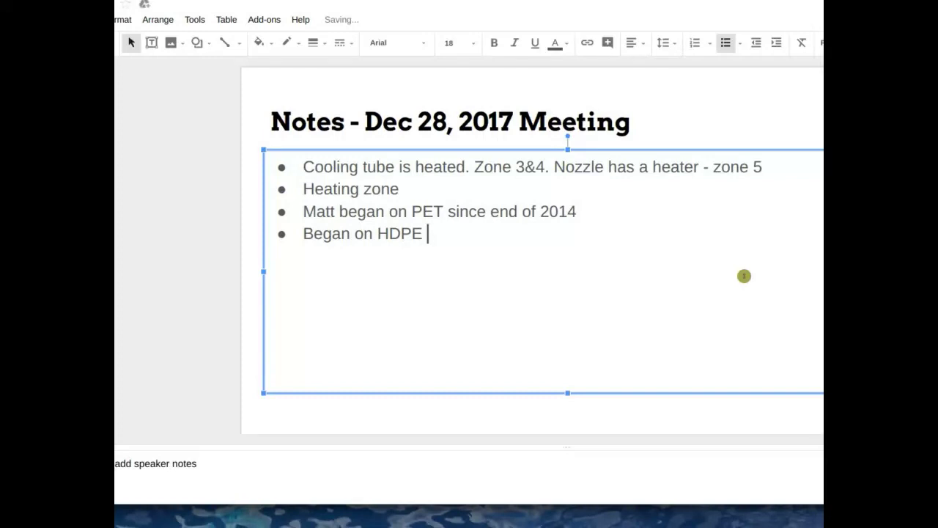
pyautogui.write('in HDPE')
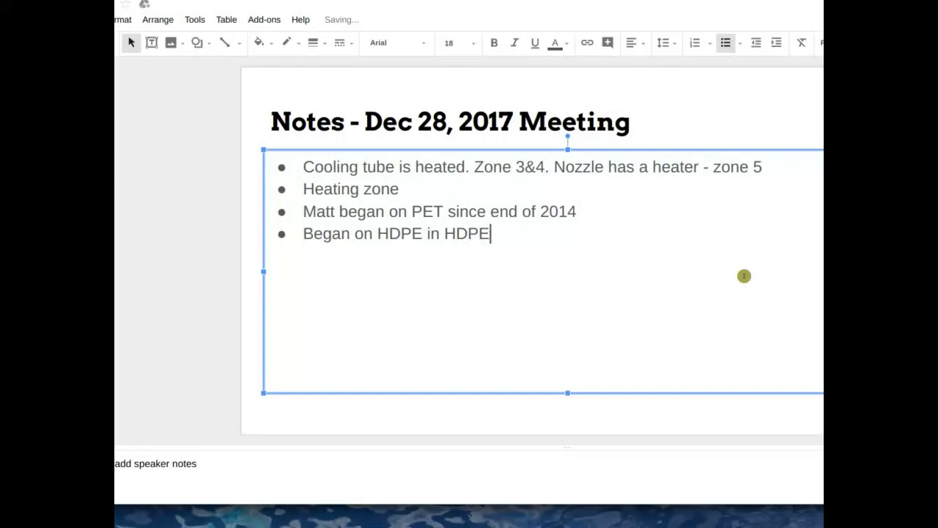
# Extend the "Heating zone" bullet so it reads "Heating zone 1&2 is on the auger".
pyautogui.click(579, 212)
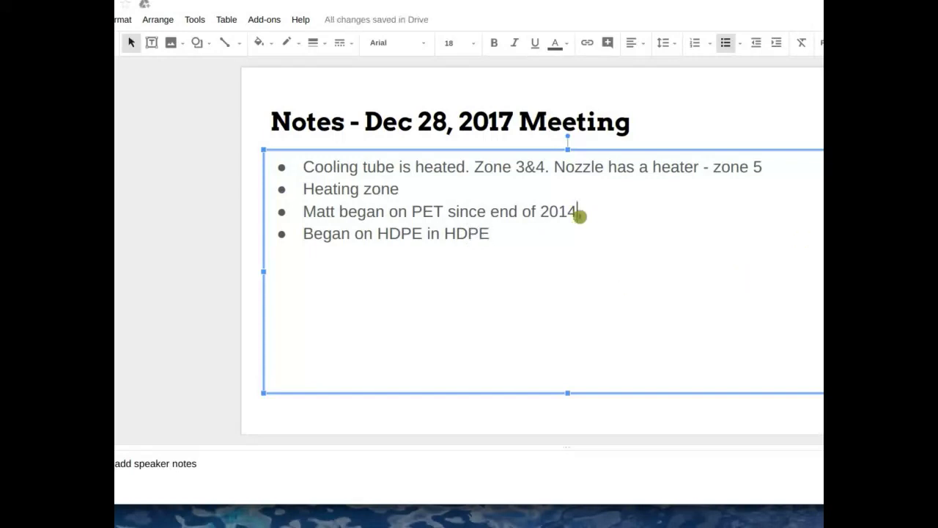
pyautogui.click(434, 188)
pyautogui.write('is')
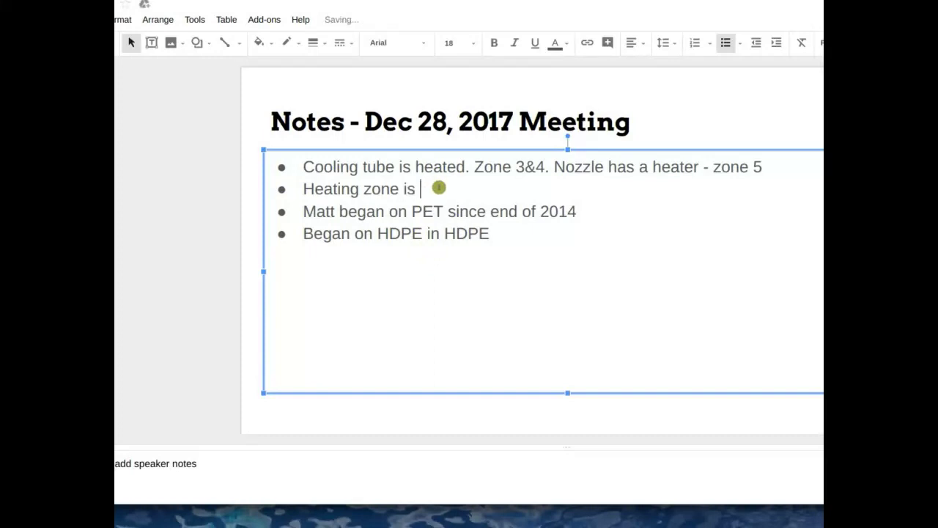
pyautogui.press('BackSpace')
pyautogui.press('BackSpace')
pyautogui.press('BackSpace')
pyautogui.write('1&2 is on the ')
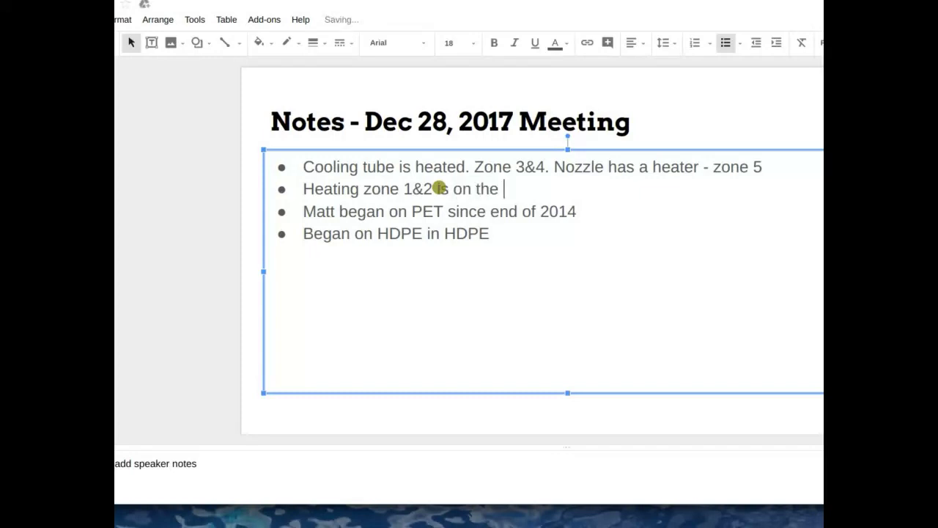
pyautogui.write('auger')
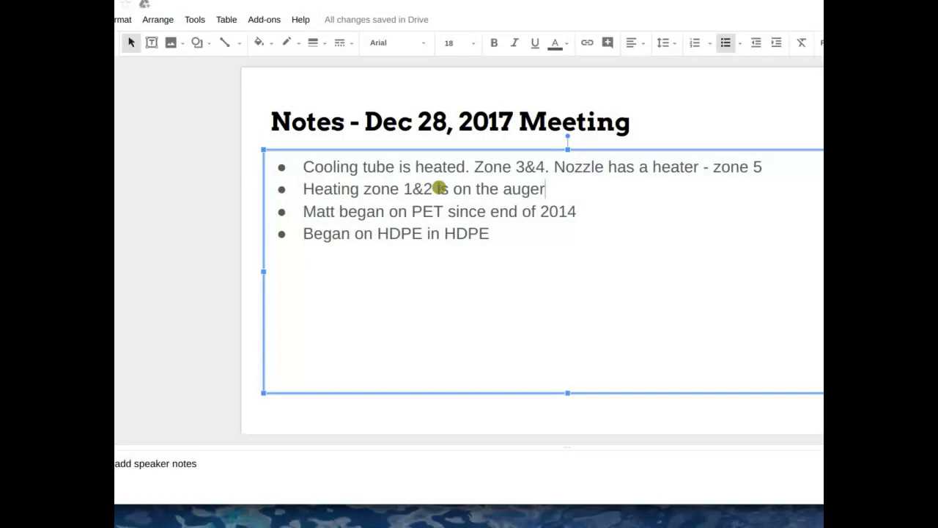
# Replace the final word of the fourth bullet so it reads "Began on HDPE in 2012".
pyautogui.click(488, 233)
pyautogui.doubleClick(472, 234)
pyautogui.write('2012')
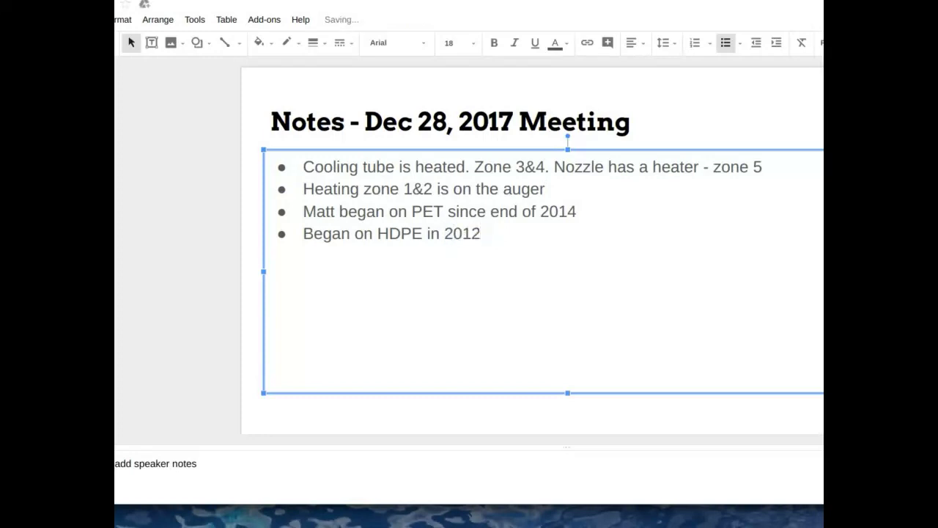
# Switch to the Zoro page for BriskHeat Heating Tape 0.1A-1A and examine the product table's wattage, amps, voltage and prices.
pyautogui.hotkey('alt', 'Tab')
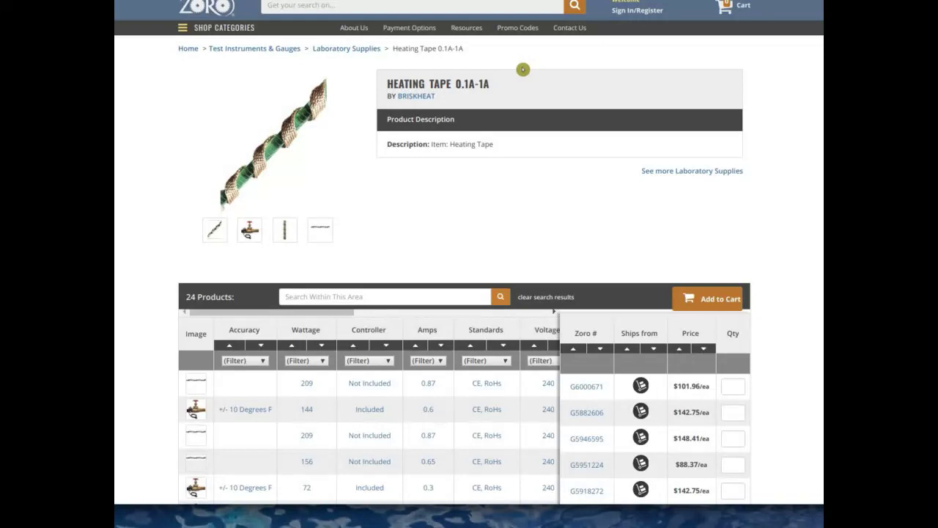
pyautogui.scroll(-1, 506, 138)
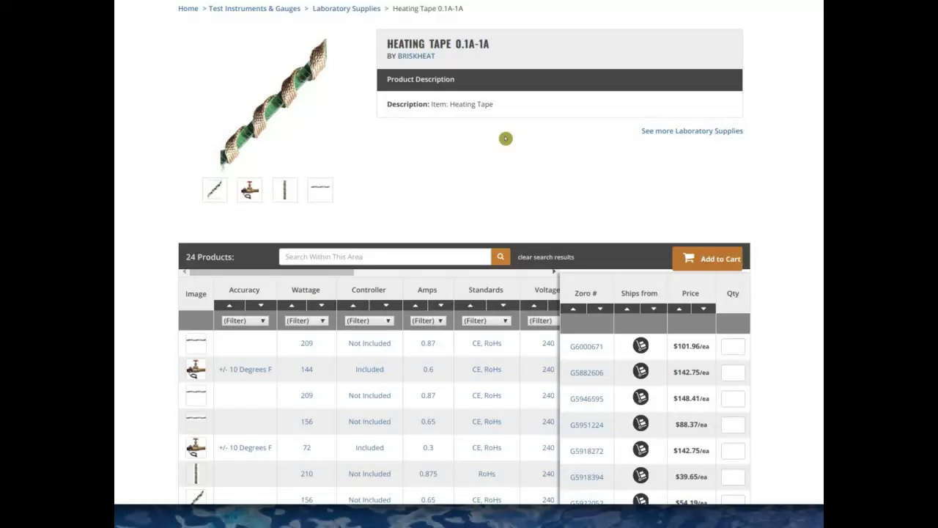
pyautogui.scroll(-4, 506, 138)
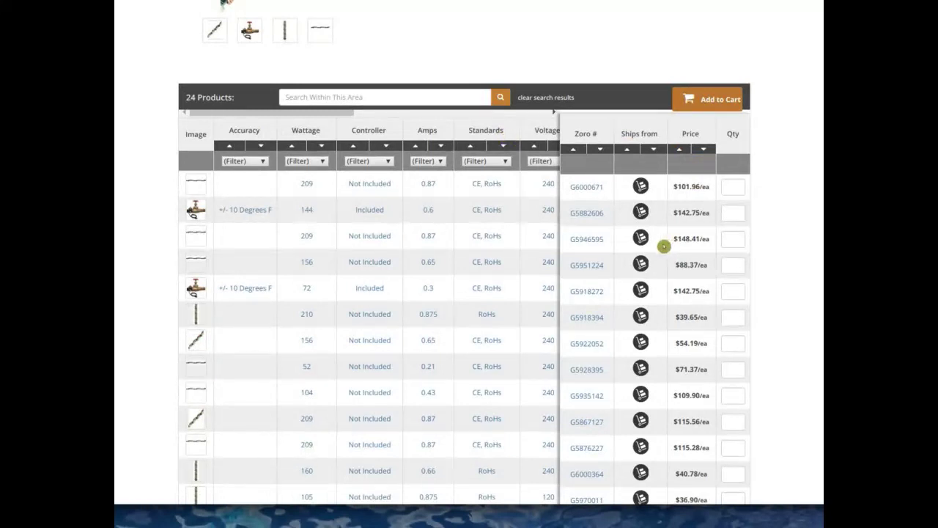
pyautogui.scroll(-2, 651, 254)
pyautogui.scroll(5, 651, 256)
pyautogui.scroll(2, 649, 255)
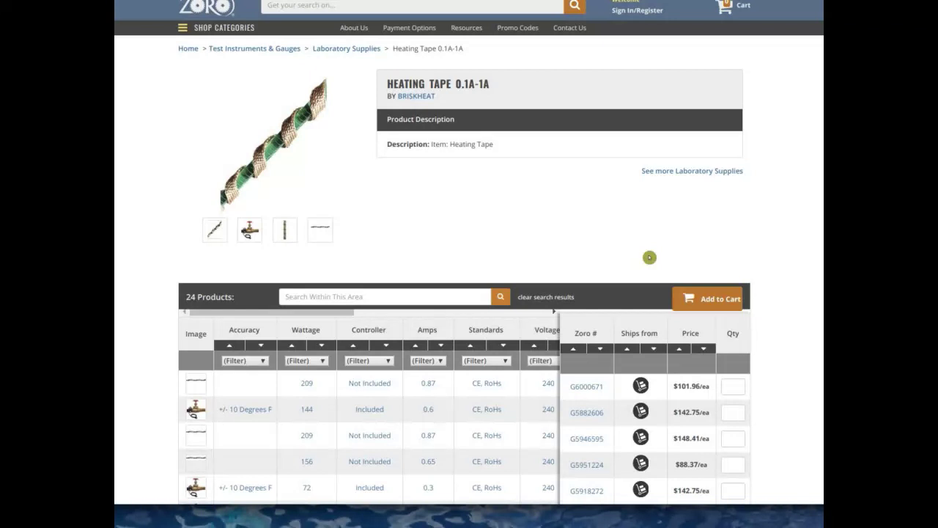
pyautogui.scroll(-2, 650, 257)
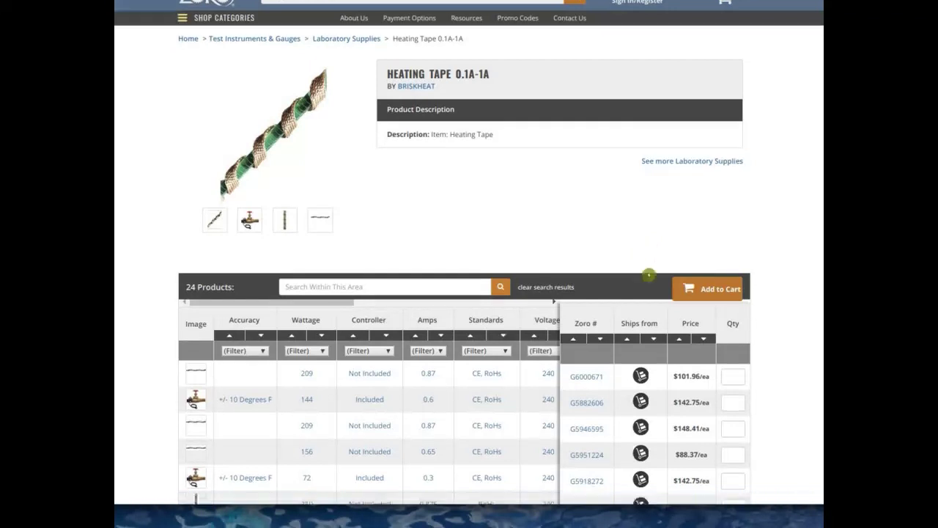
pyautogui.scroll(-1, 645, 274)
pyautogui.scroll(-1, 644, 276)
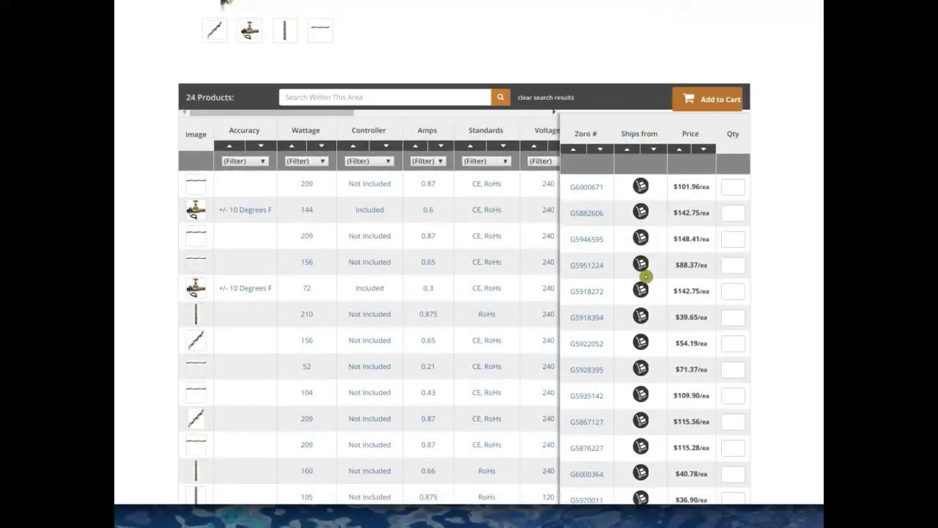
pyautogui.scroll(1, 645, 276)
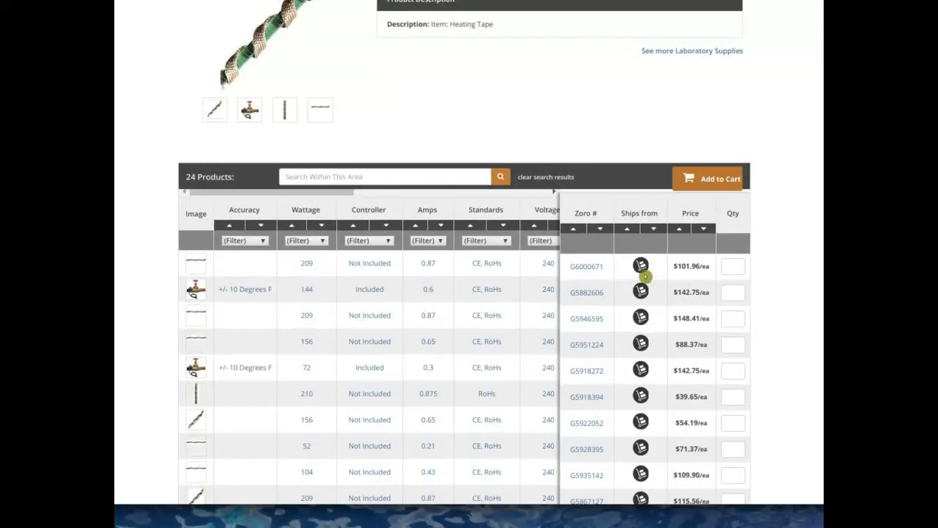
pyautogui.scroll(1, 645, 277)
pyautogui.scroll(1, 645, 277)
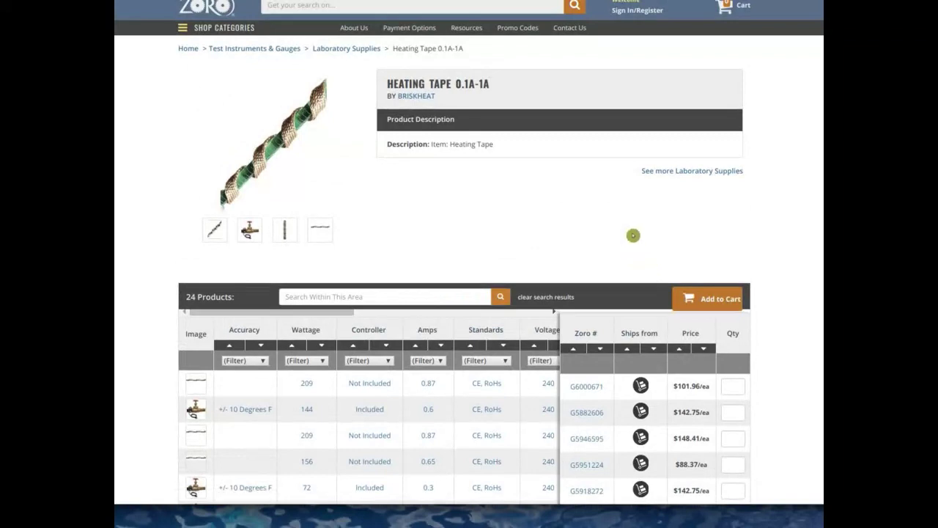
pyautogui.scroll(-4, 732, 275)
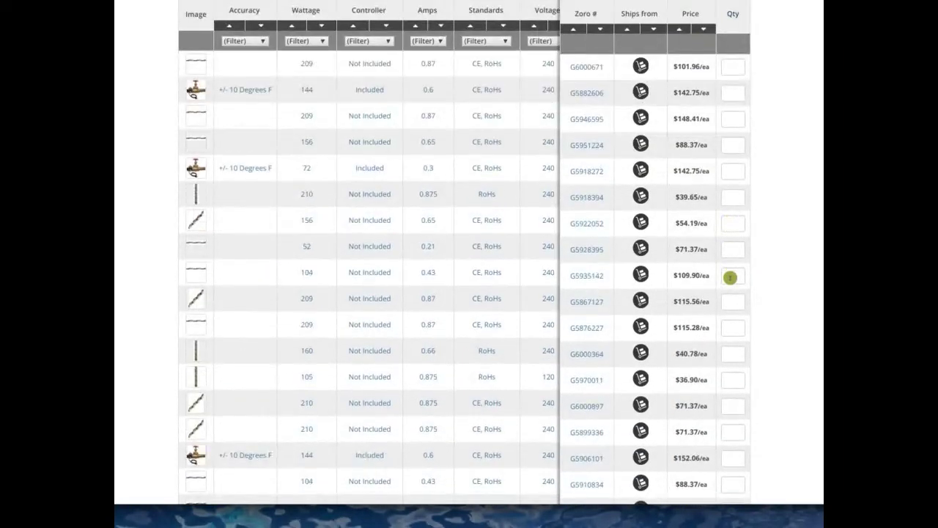
pyautogui.scroll(-3, 730, 277)
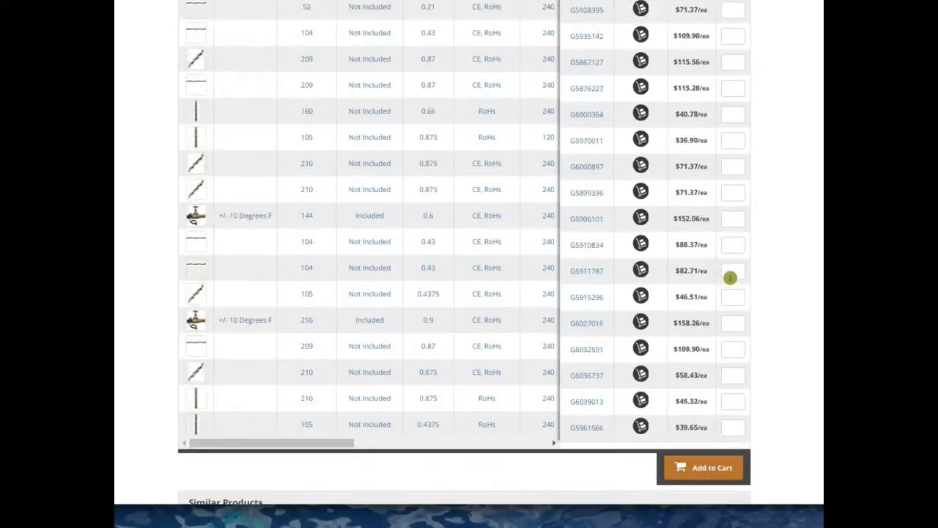
pyautogui.scroll(2, 730, 277)
pyautogui.scroll(2, 730, 277)
pyautogui.scroll(3, 729, 276)
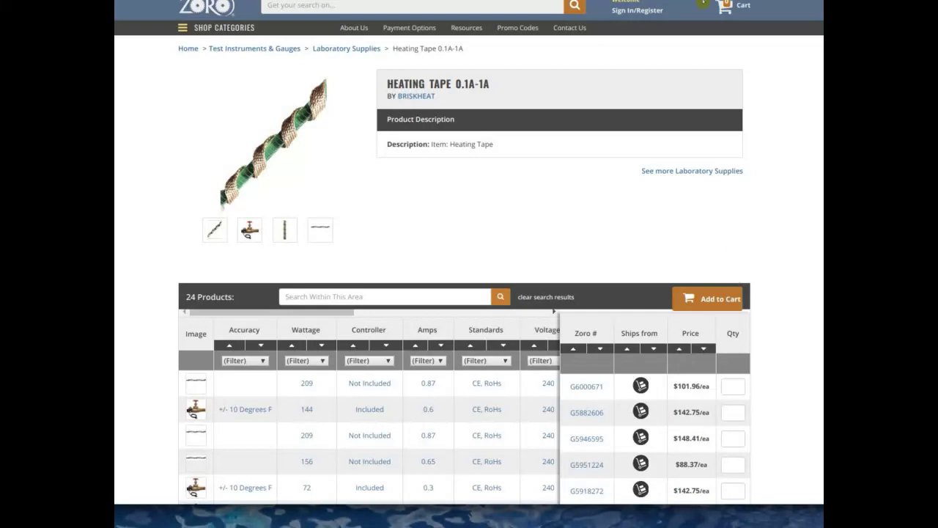
pyautogui.hscroll(1, 458, 252)
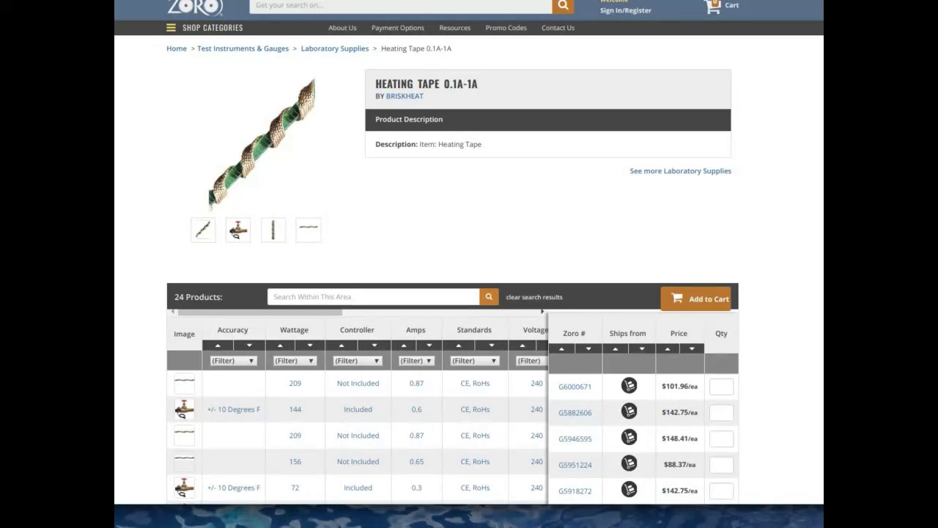
pyautogui.hscroll(3, 469, 293)
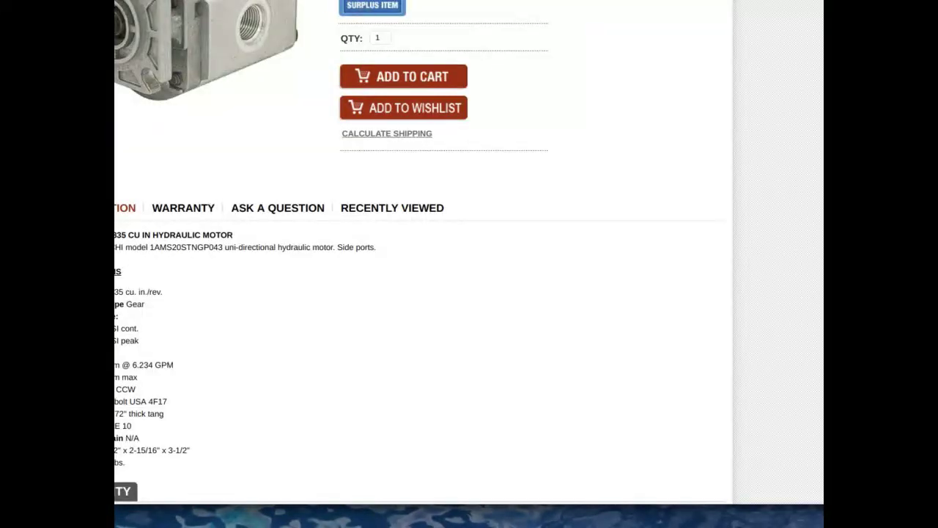
# Go to the eBay home page and search all categories for "hydraulic heater".
pyautogui.hotkey('ctrl', 'l')
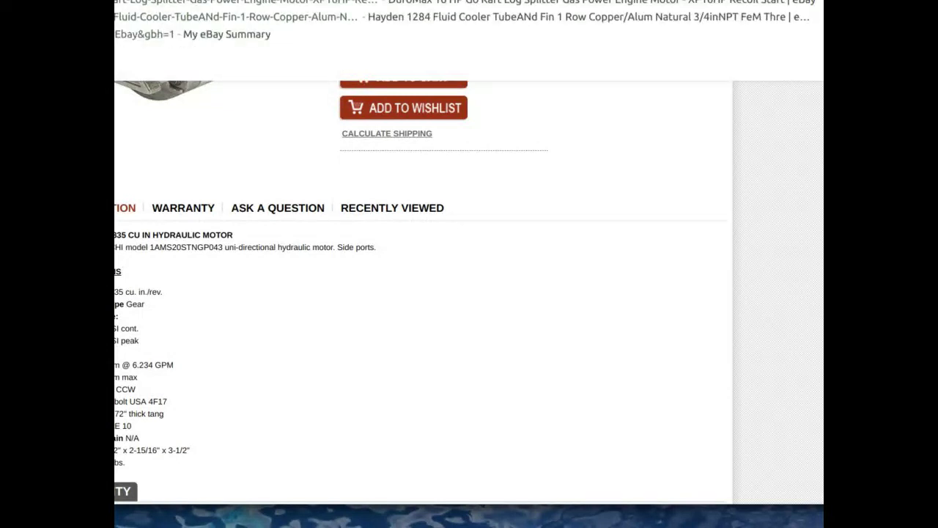
pyautogui.press('Return')
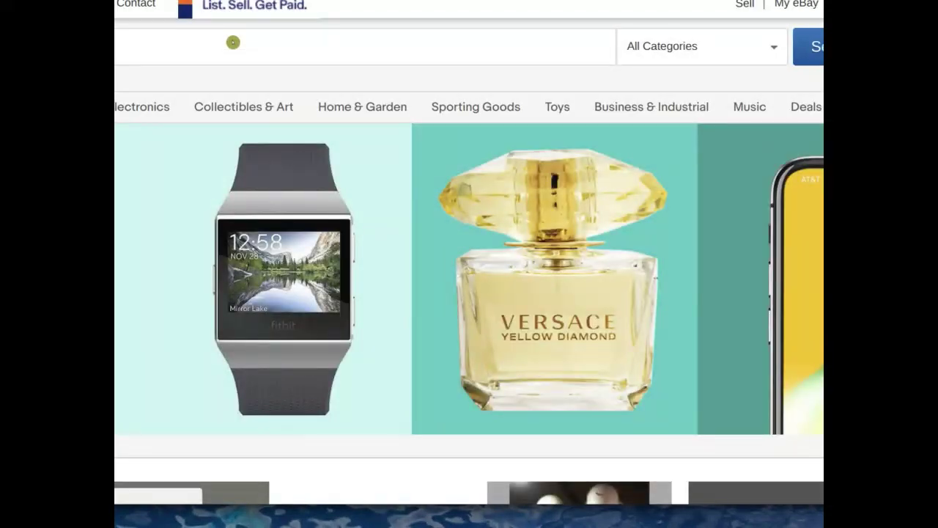
pyautogui.write('hydraulic')
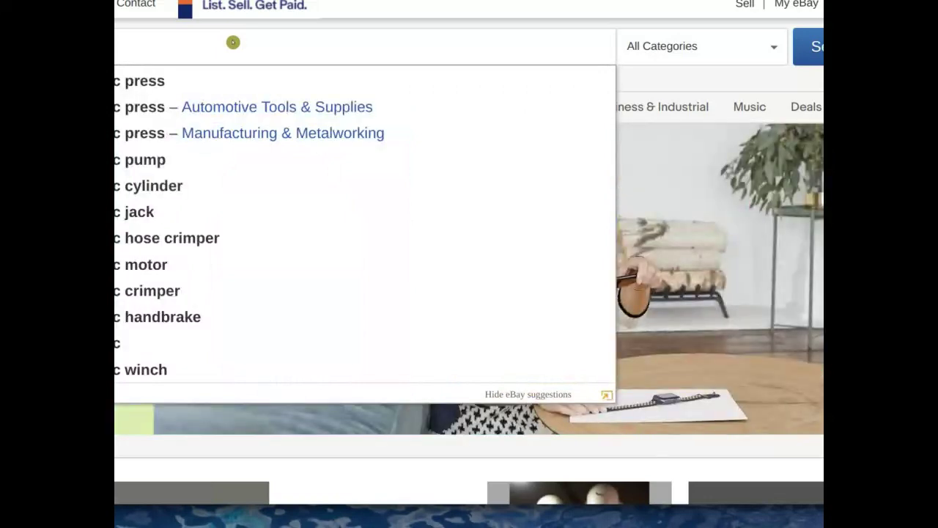
pyautogui.write(' heater')
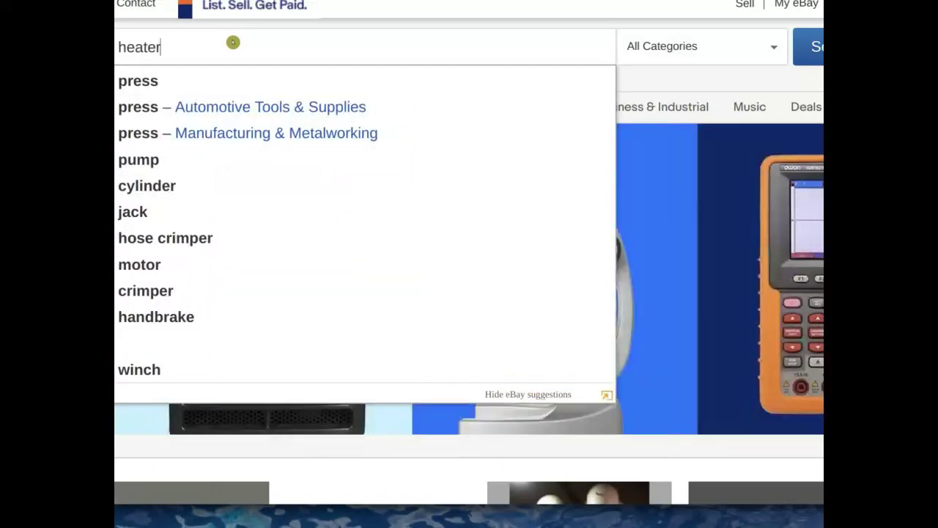
pyautogui.press('Return')
# Change the eBay search to "hydraulic motor" and run it.
pyautogui.doubleClick(131, 48)
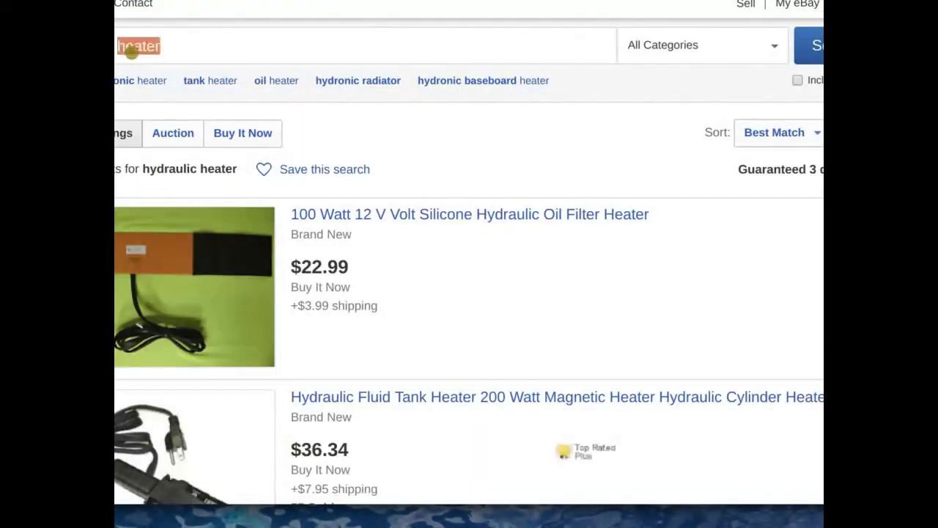
pyautogui.write('mor')
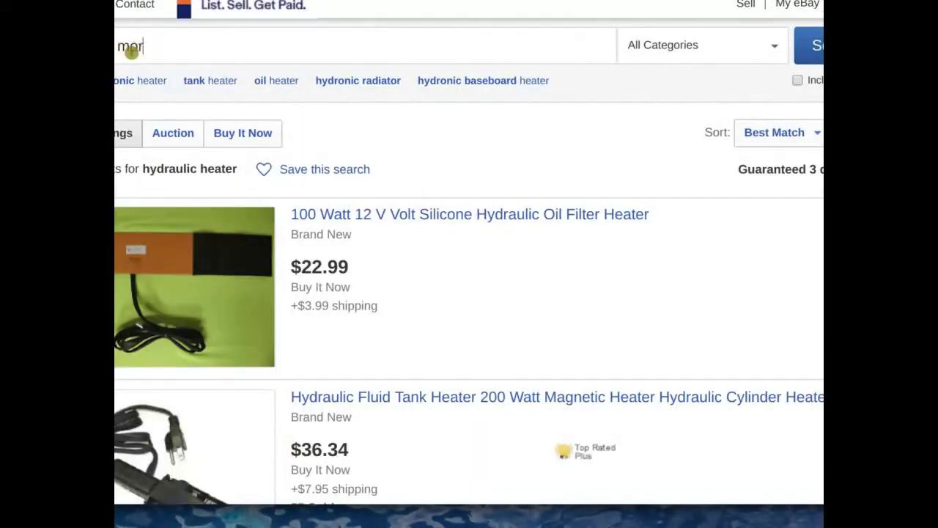
pyautogui.write('or')
pyautogui.press('Return')
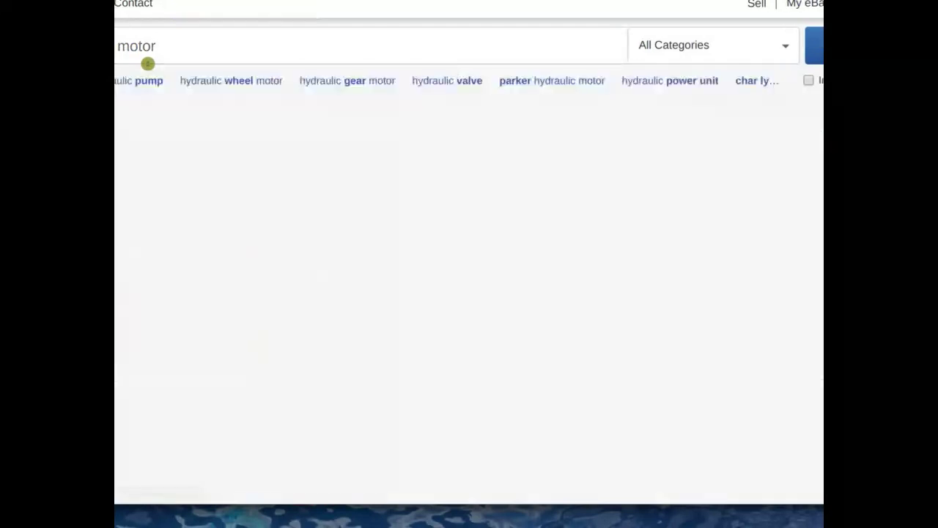
# Browse the hydraulic motor results and open the listing for the BMPH-400-H4-S-S 24cid motor.
pyautogui.scroll(-3, 454, 165)
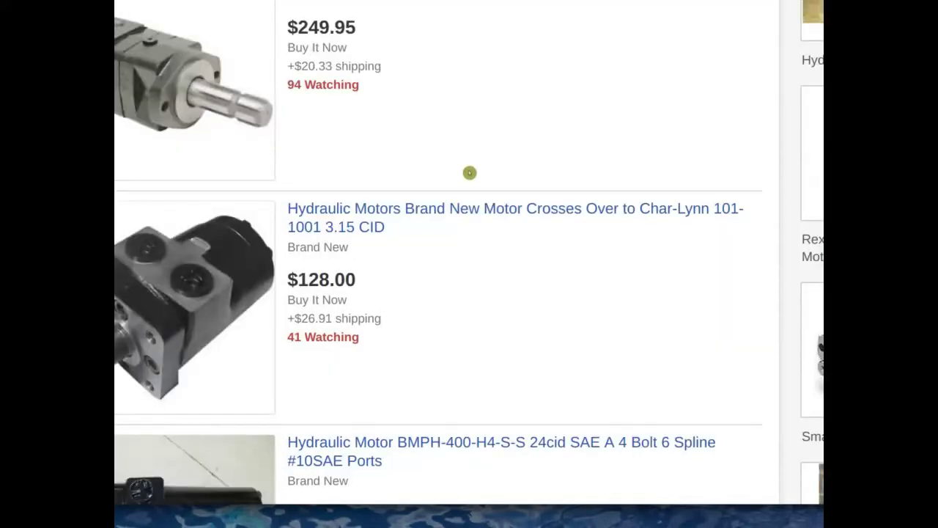
pyautogui.scroll(-2, 469, 173)
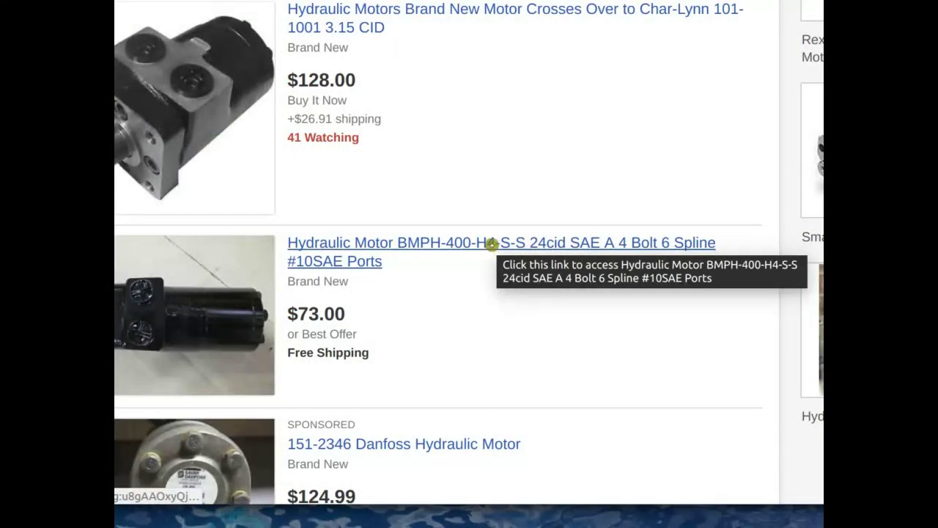
pyautogui.click(499, 248)
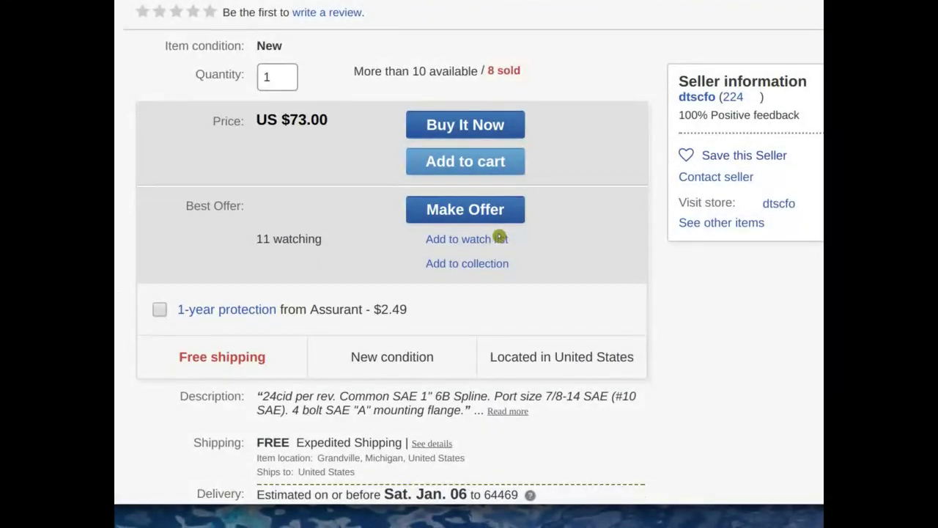
# Examine the BMPH-400-H4-S-S motor listing, including its photo, price, shipping terms, displacement, port size, maximum RPM and pressure ratings.
pyautogui.scroll(-3, 497, 242)
pyautogui.scroll(5, 496, 238)
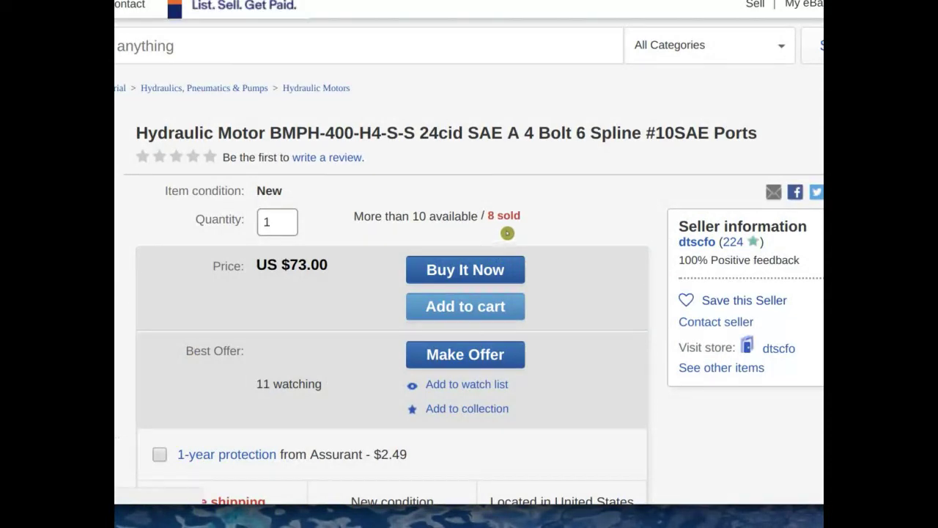
pyautogui.scroll(-3, 503, 233)
pyautogui.hscroll(-5, 719, 208)
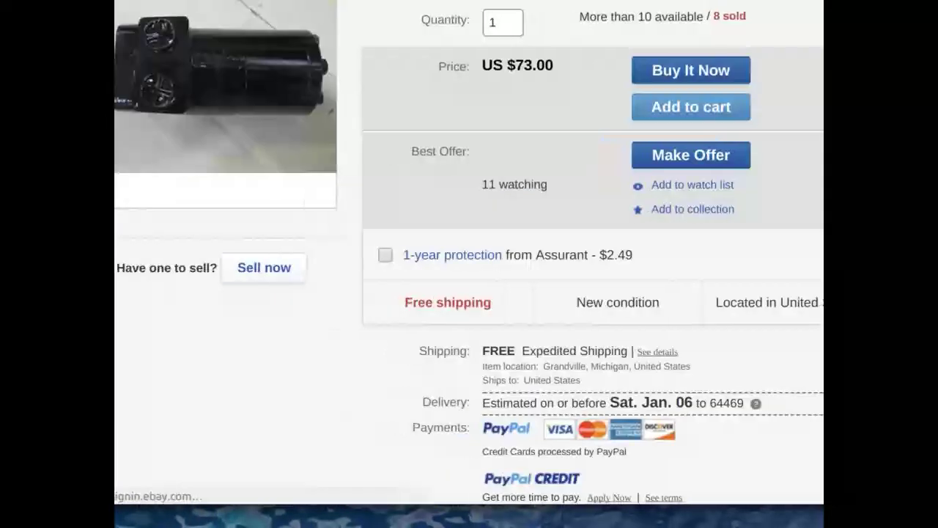
pyautogui.scroll(2, 742, 311)
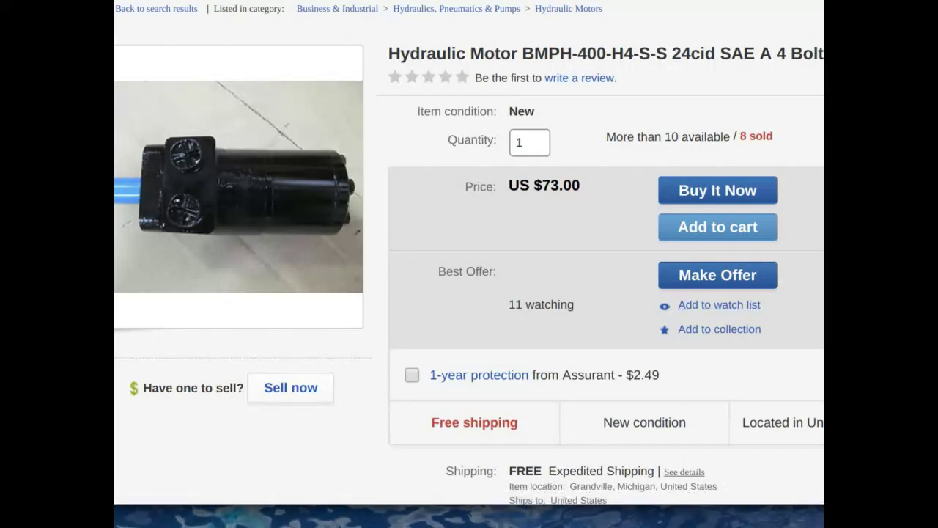
pyautogui.hscroll(2, 519, 255)
pyautogui.scroll(-5, 518, 256)
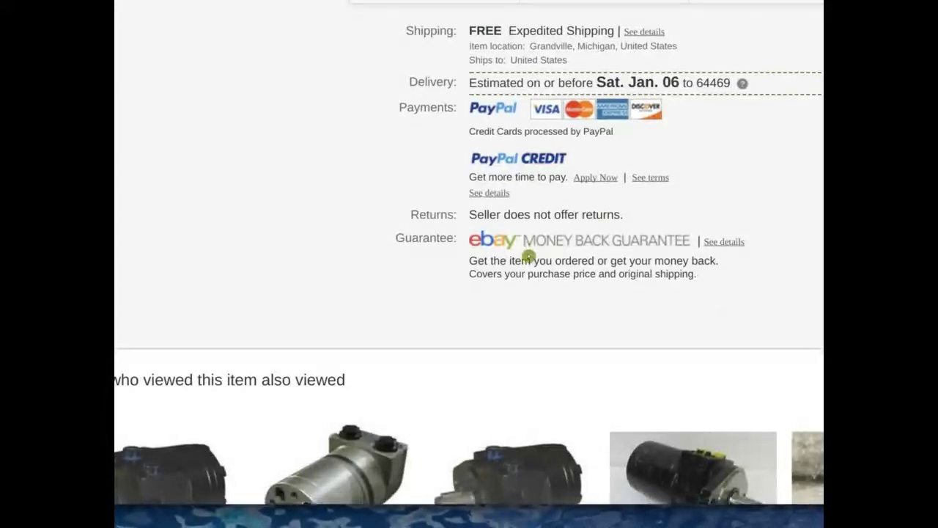
pyautogui.scroll(-5, 528, 256)
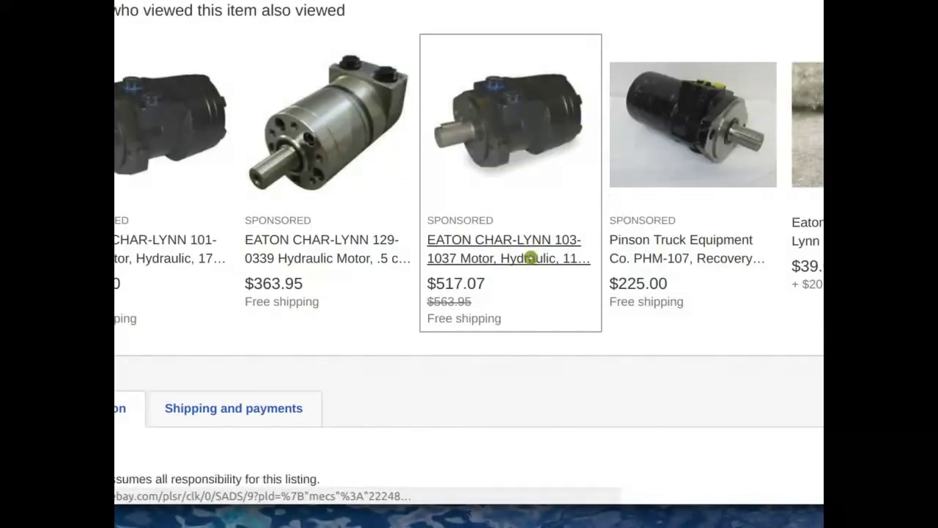
pyautogui.scroll(-8, 531, 258)
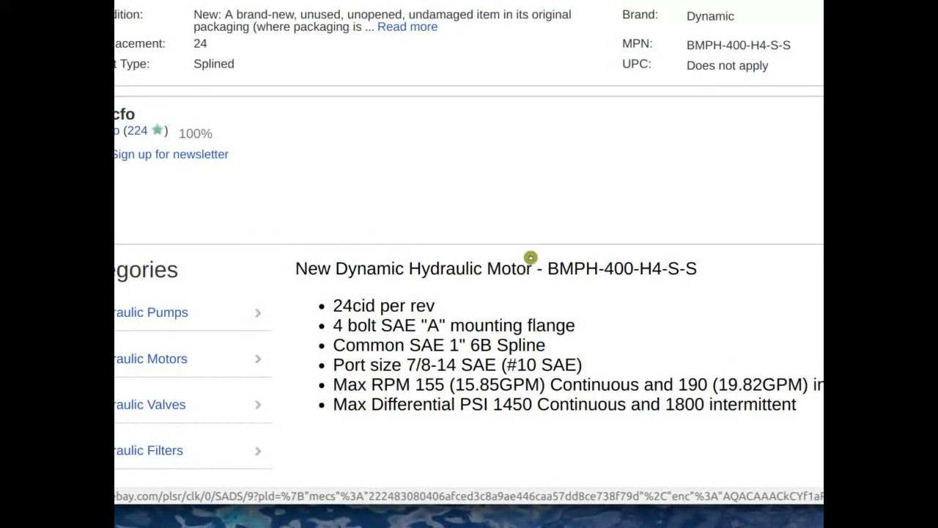
pyautogui.scroll(-4, 531, 258)
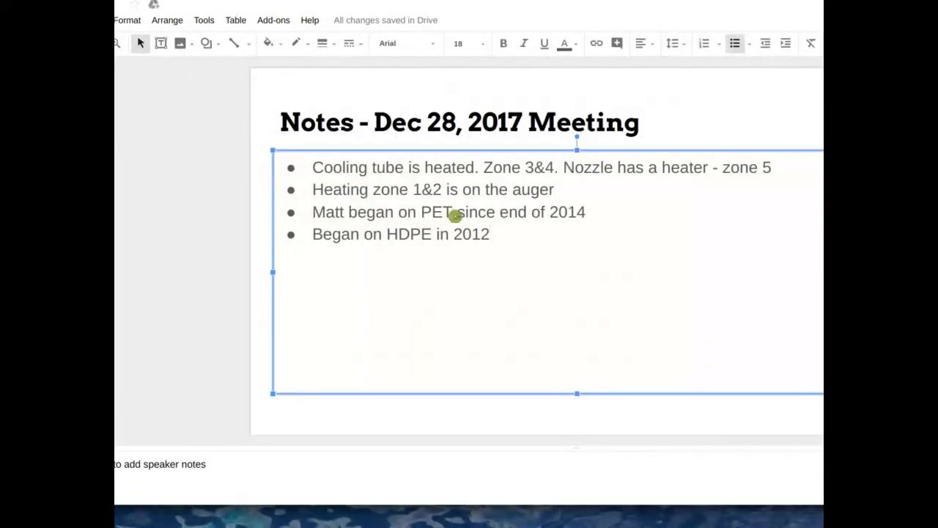
# Add a new bullet reading "Torquey hydraulic motor - $73" below the HDPE bullet on the Dec 28, 2017 meeting notes slide.
pyautogui.press('Return')
pyautogui.write('Tor')
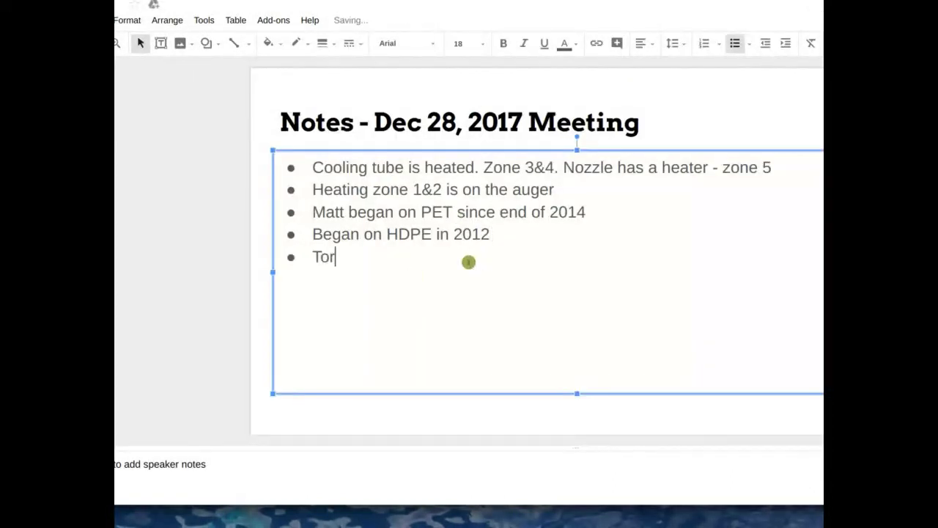
pyautogui.write('quey hy')
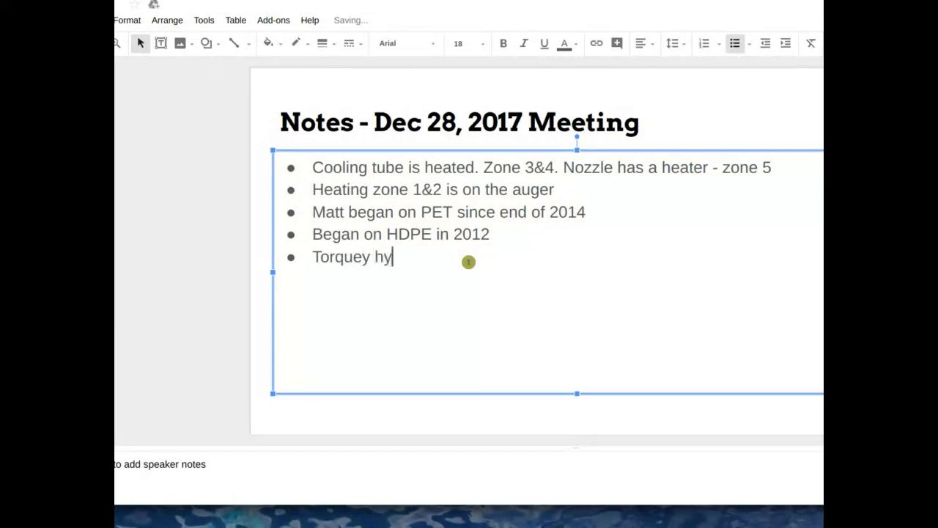
pyautogui.write('draulic motor')
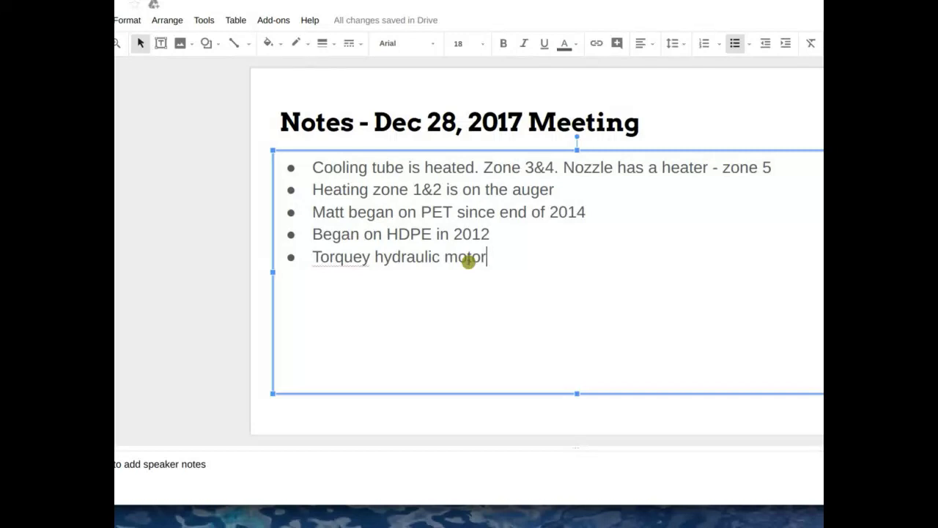
pyautogui.write('- ')
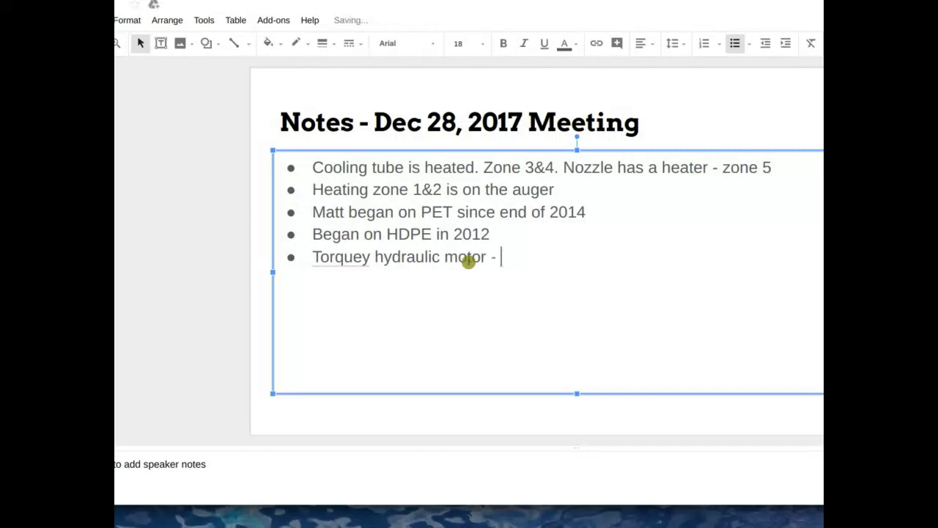
pyautogui.write('$73')
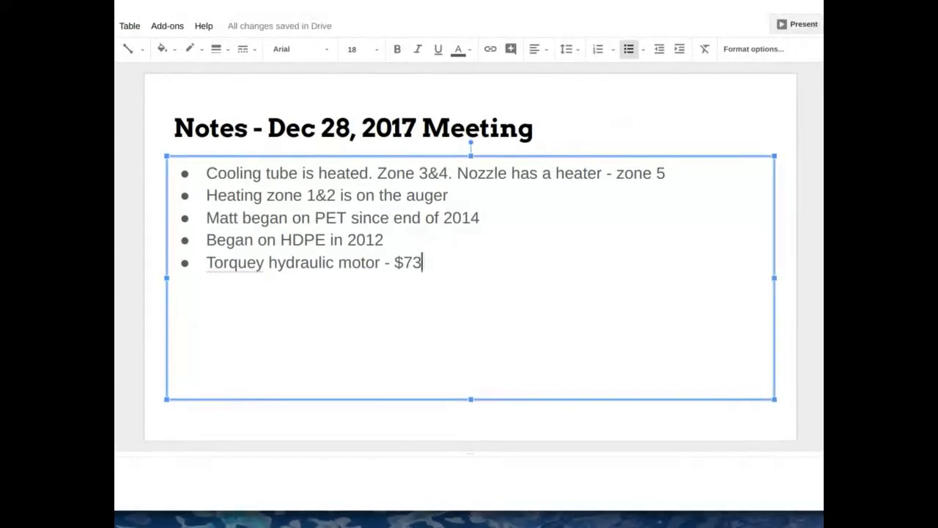
# Switch back to the eBay listing for the BMPH-400-H4-S-S hydraulic motor and review its specifications.
pyautogui.hotkey('alt', 'Tab')
pyautogui.scroll(1, 409, 210)
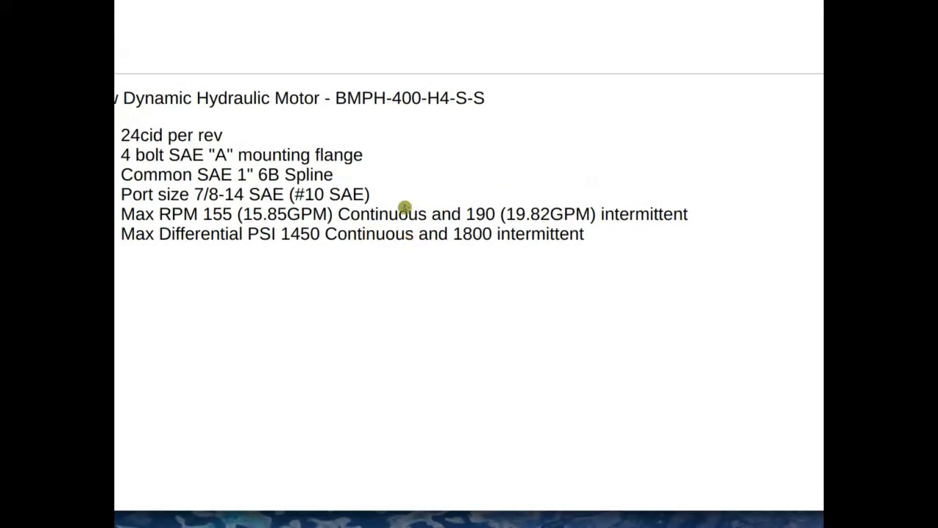